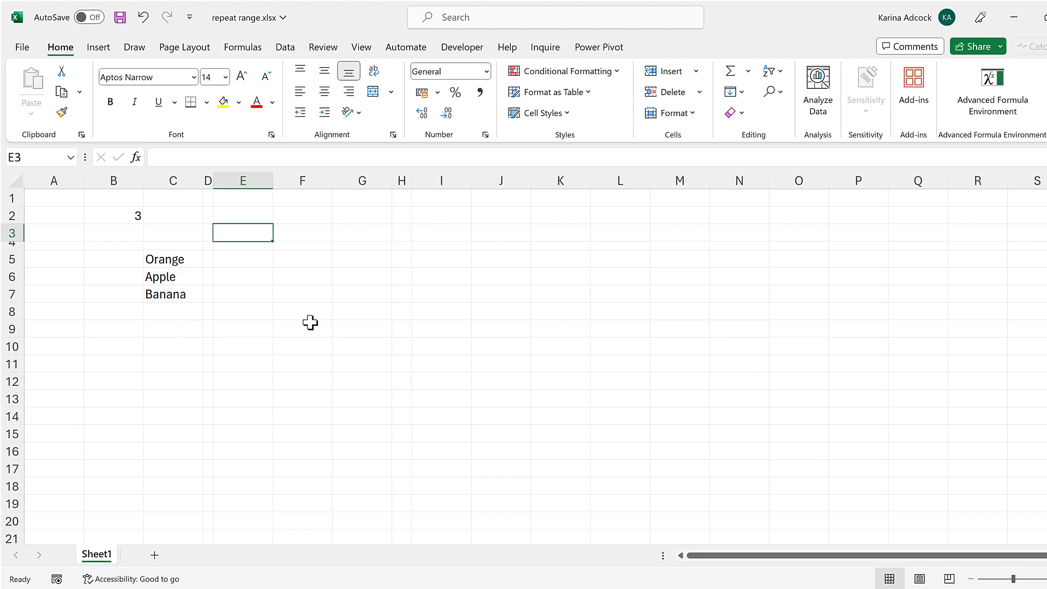
# Step: Enter =EXPAND(1,1,B2,1) in E3 so the value 1 spills across E3:G3
pyautogui.write('=expa')
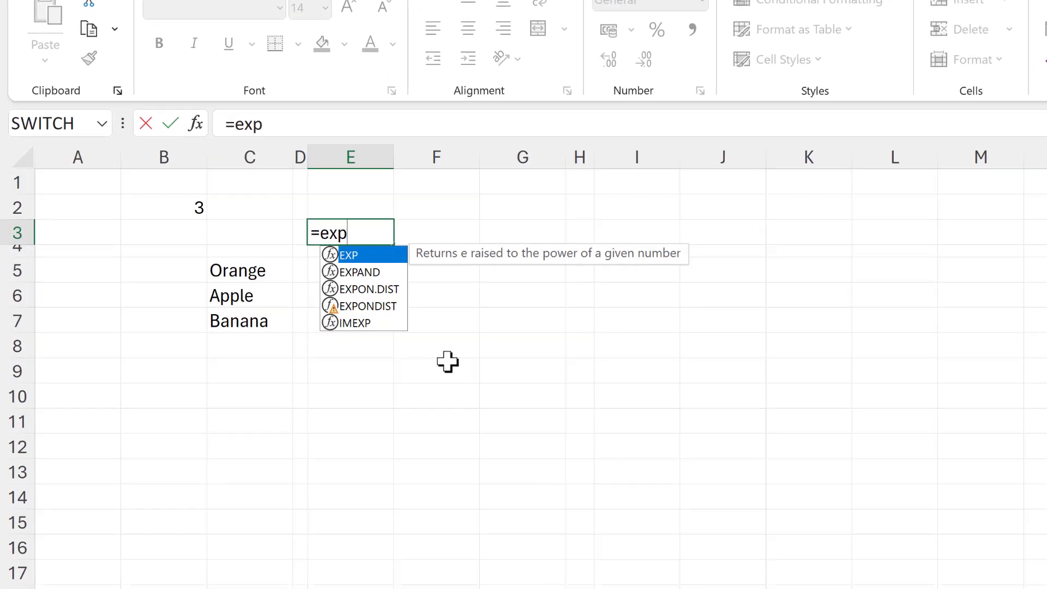
pyautogui.press('Tab')
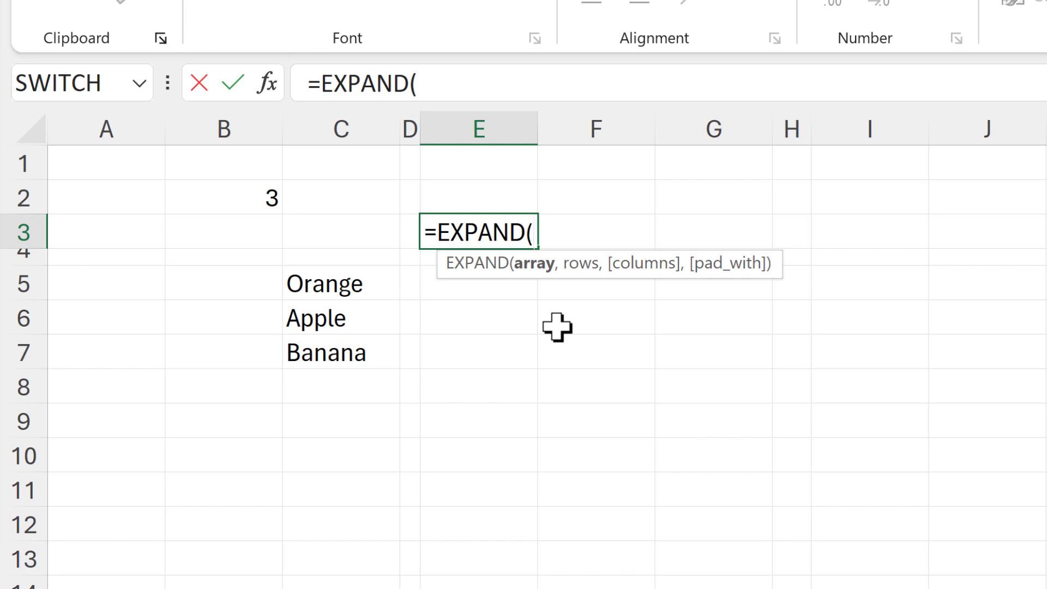
pyautogui.write('1,')
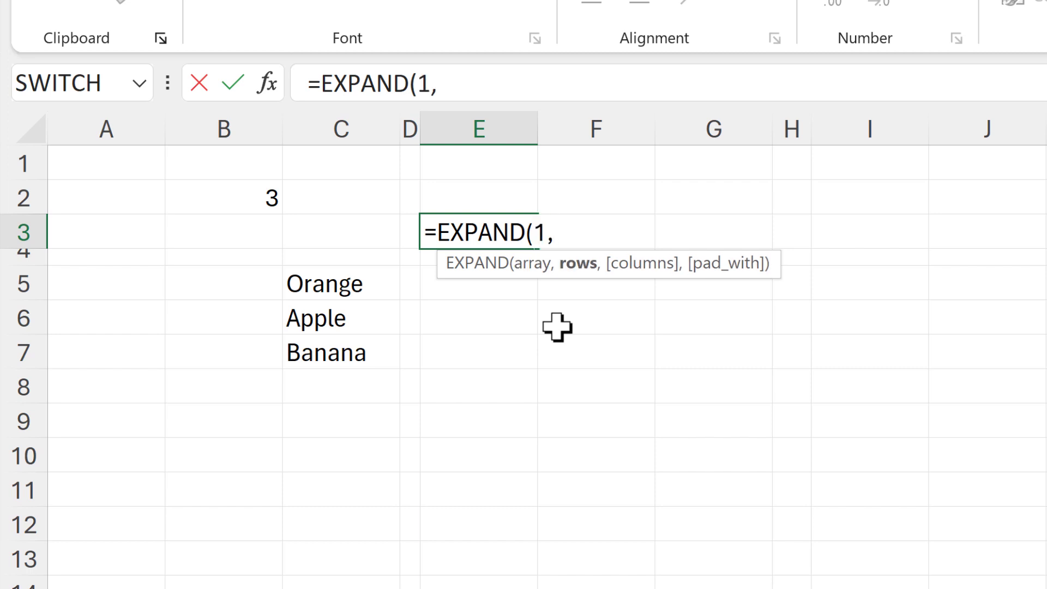
pyautogui.write('1,')
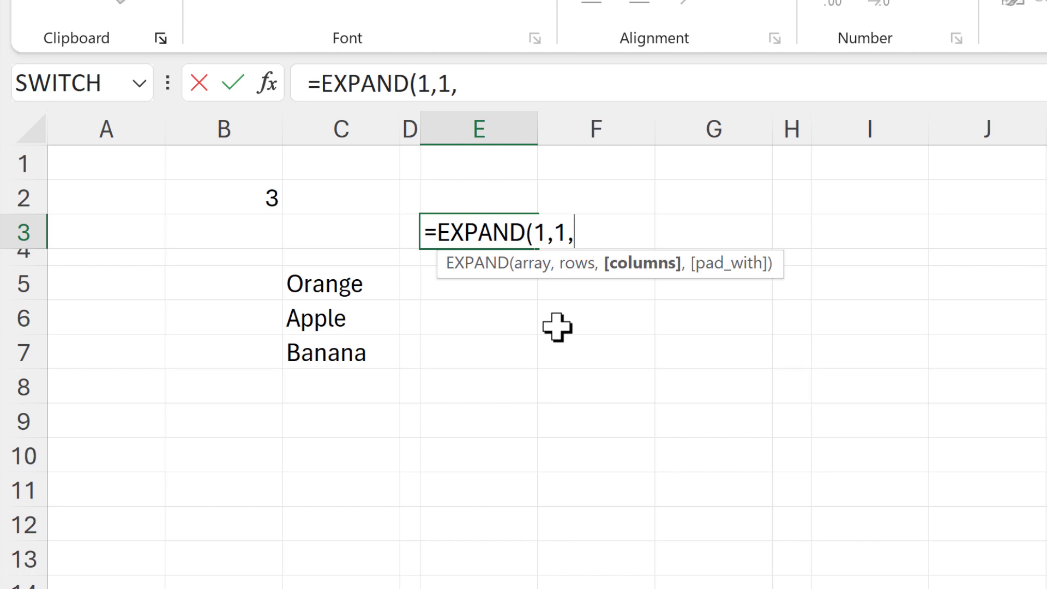
pyautogui.click(278, 208)
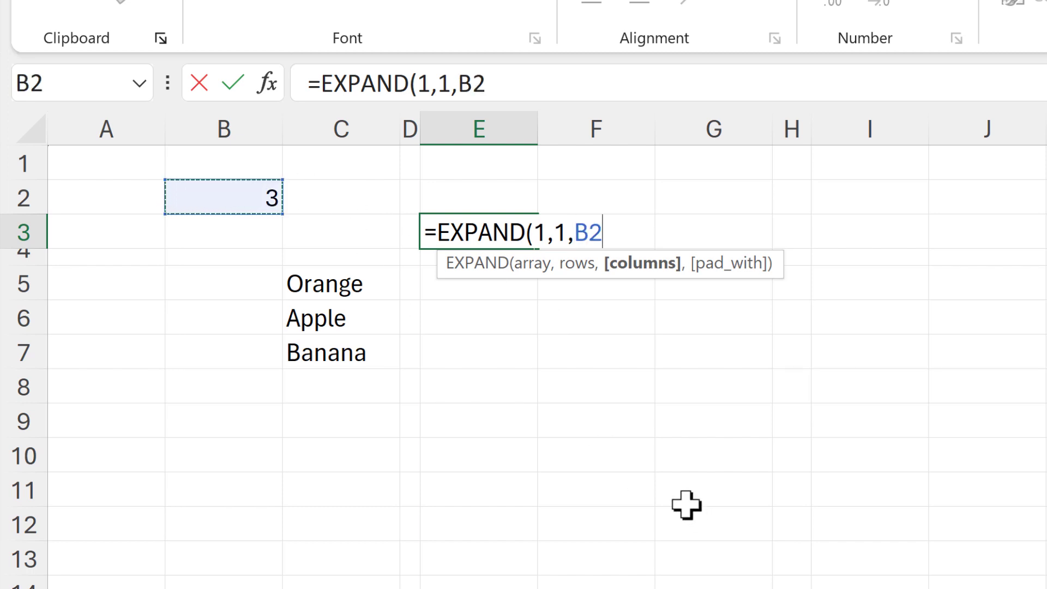
pyautogui.write(',')
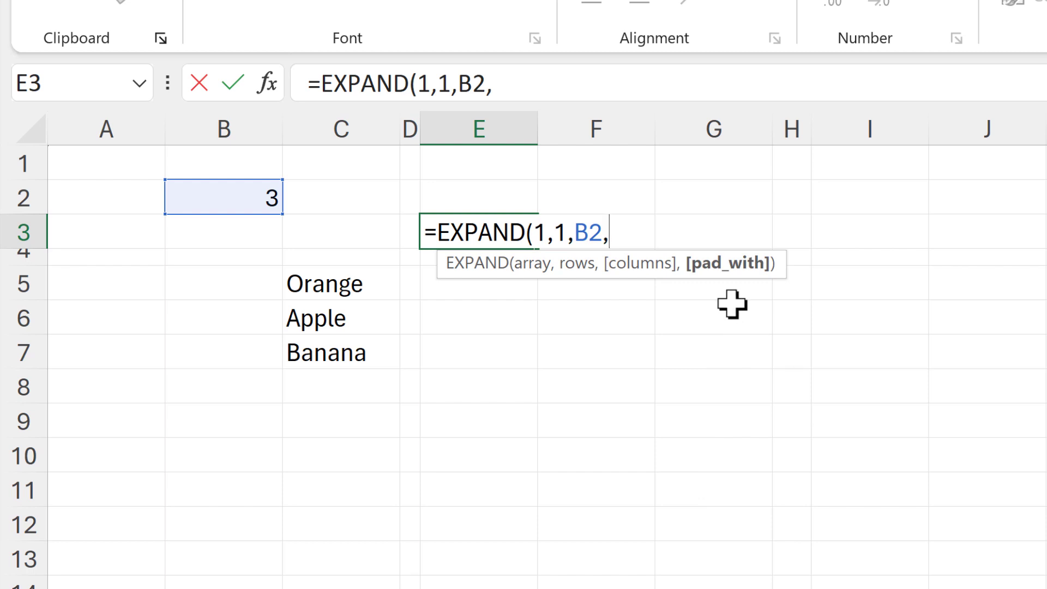
pyautogui.write('1')
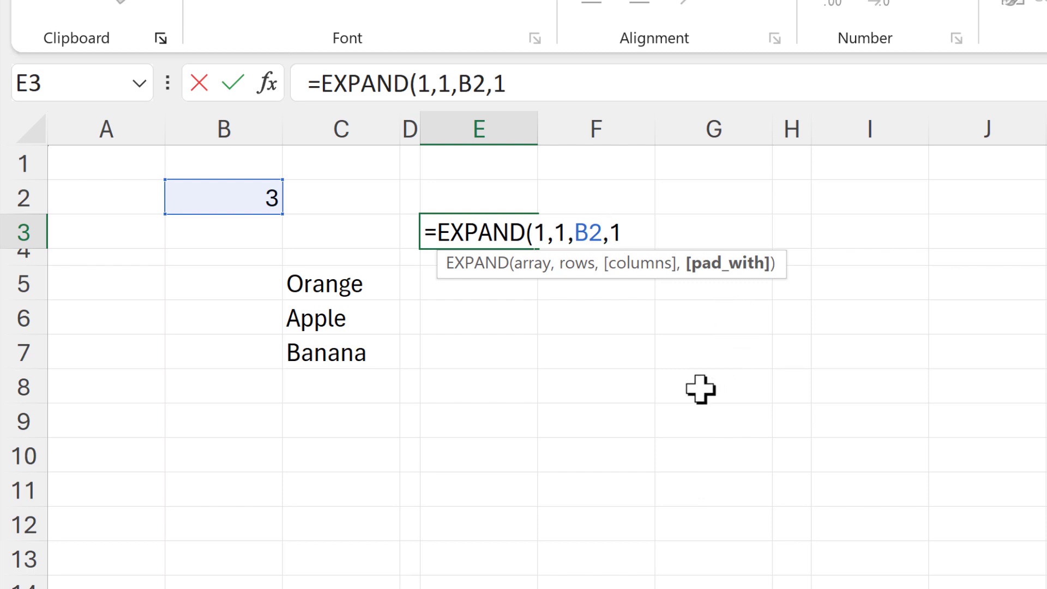
pyautogui.press('Return')
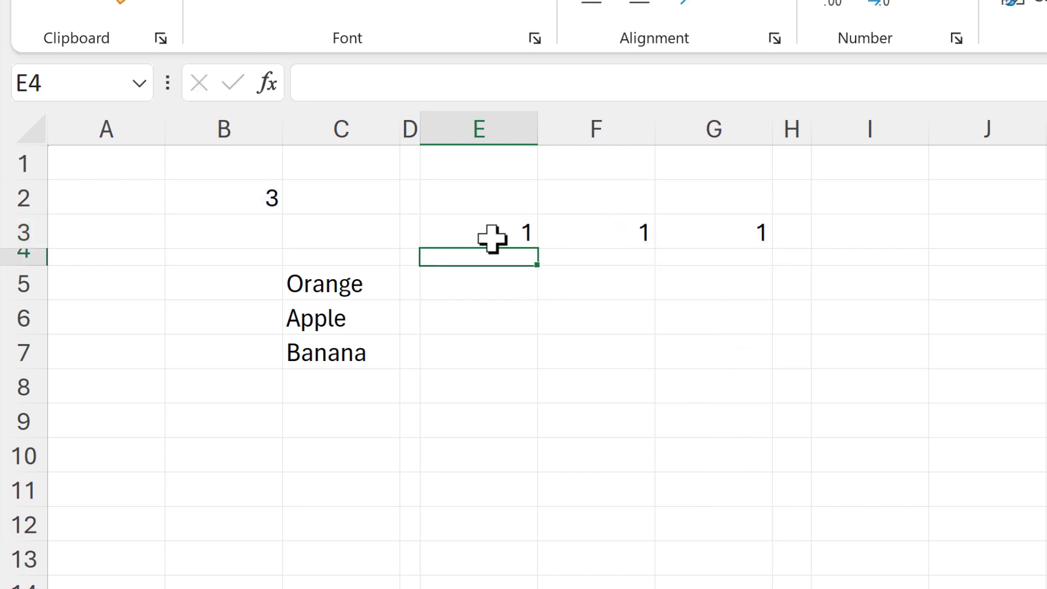
pyautogui.click(492, 237)
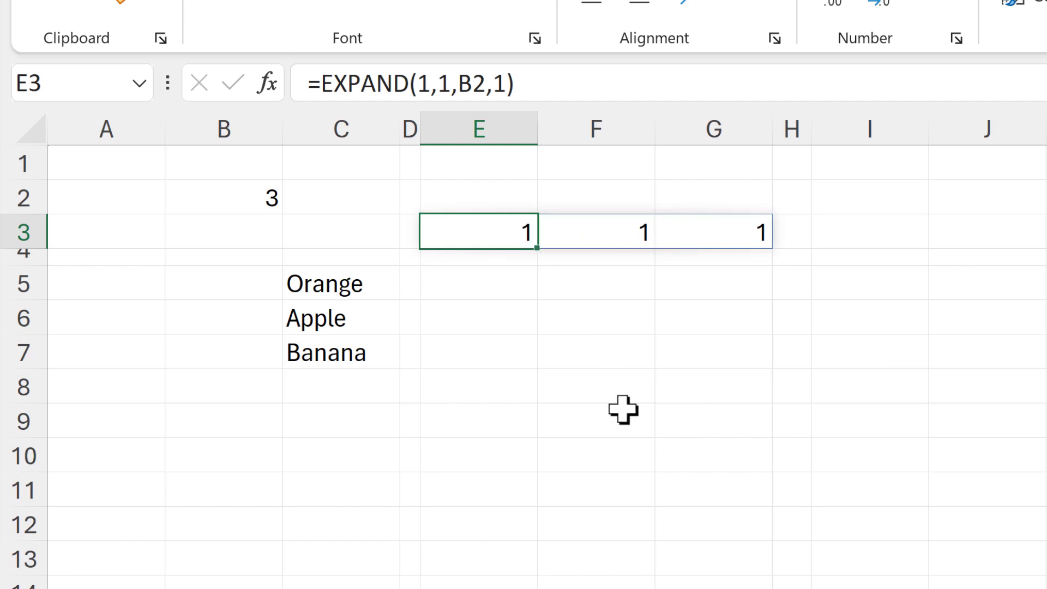
# Step: Enter =C5:C7&E3# in E5 to spill Orange1, Apple1, Banana1 across E5:G7
pyautogui.click(500, 283)
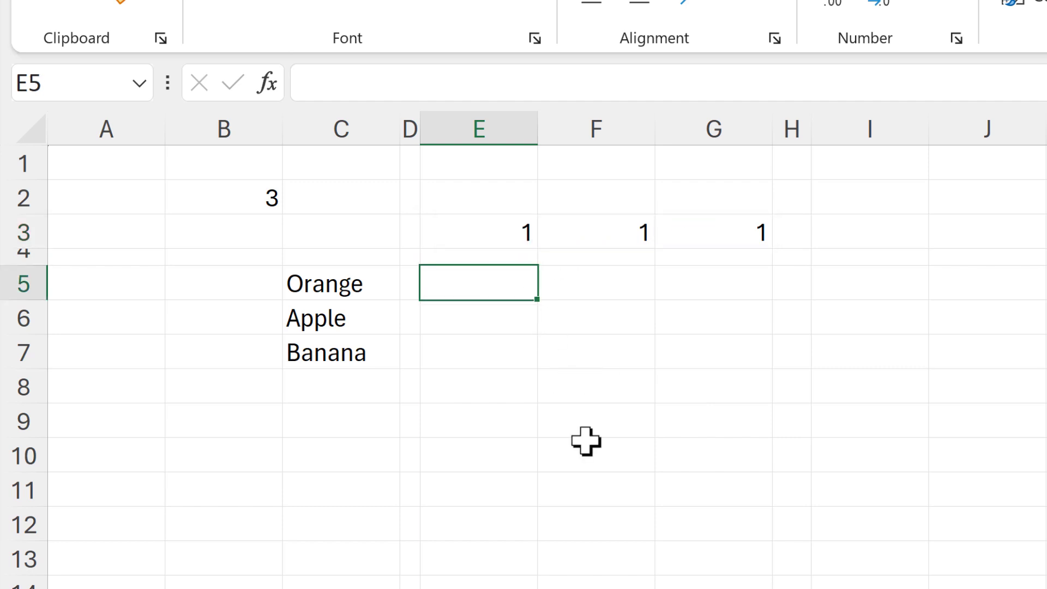
pyautogui.write('=')
pyautogui.moveTo(378, 283); pyautogui.dragTo(369, 357)
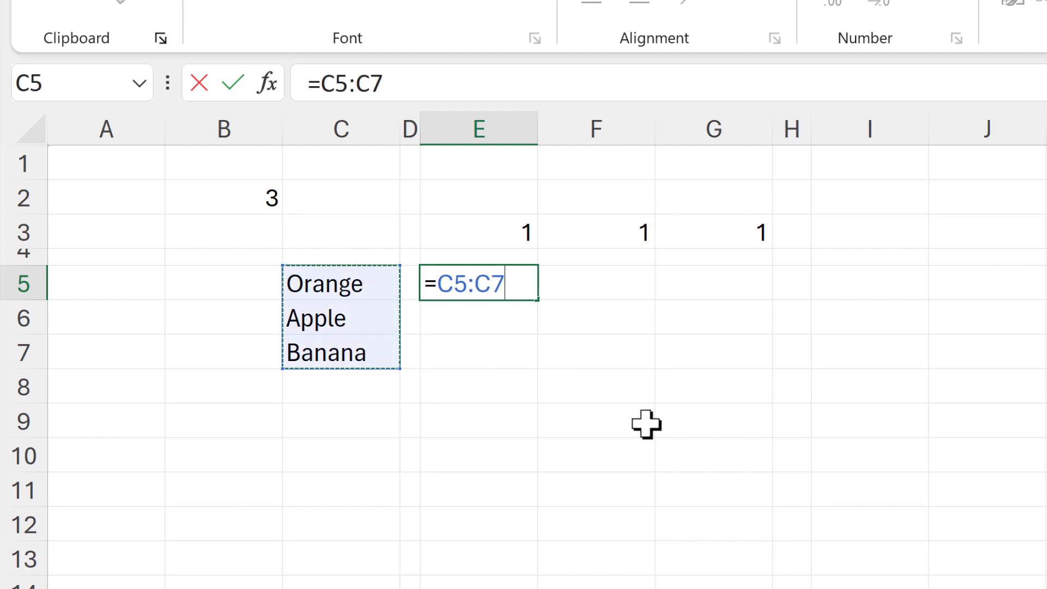
pyautogui.write('&')
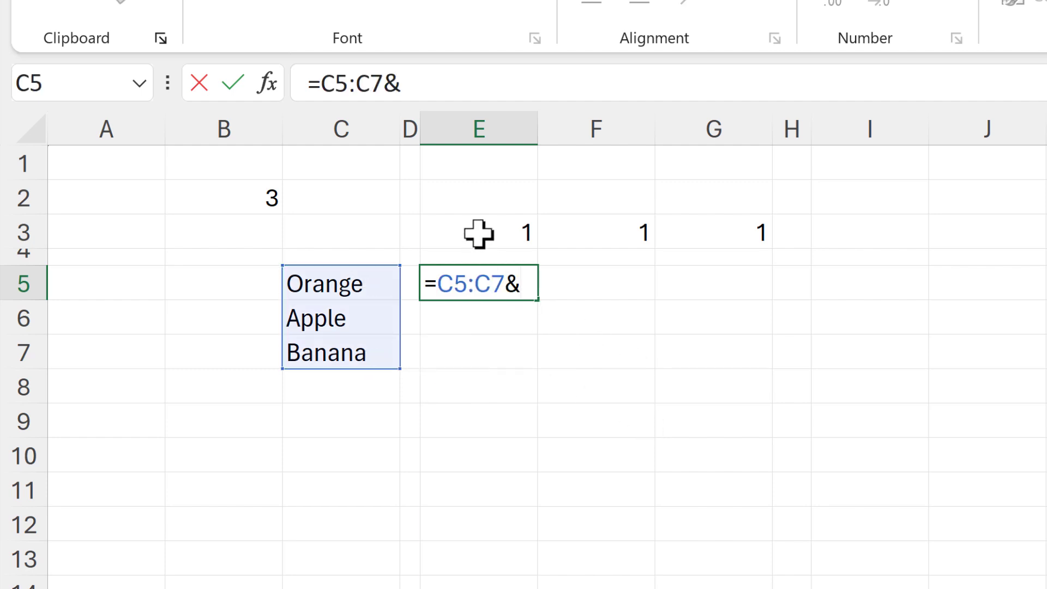
pyautogui.click(532, 238)
pyautogui.moveTo(532, 238); pyautogui.dragTo(714, 238)
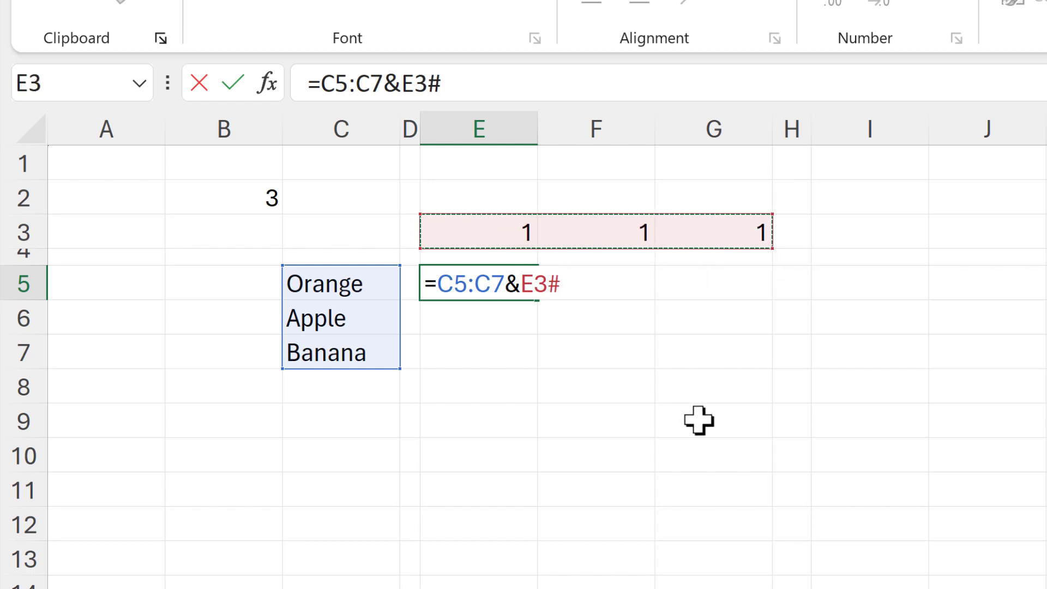
pyautogui.press('Return')
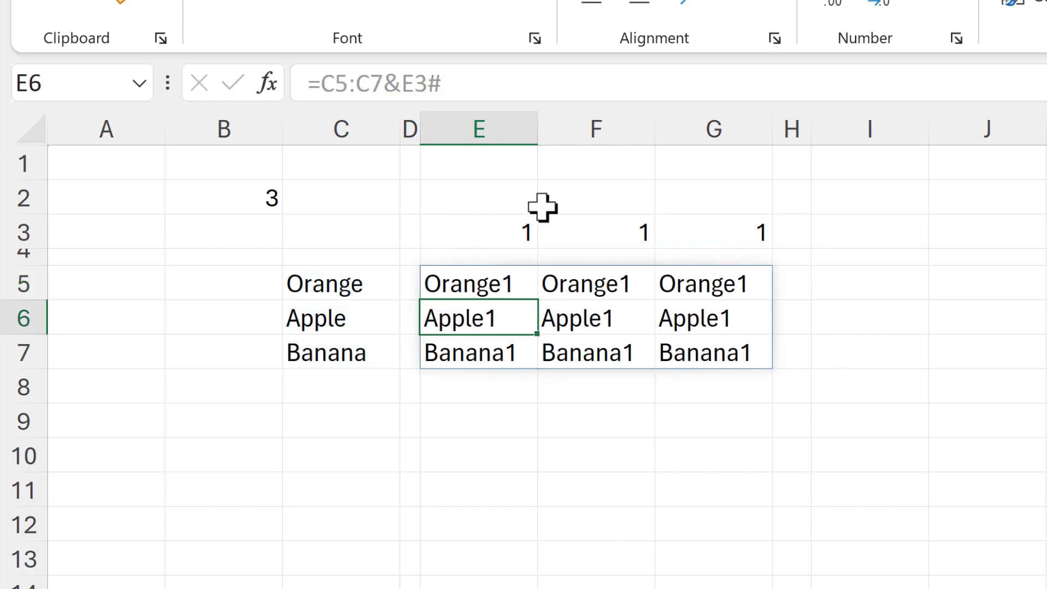
pyautogui.click(509, 417)
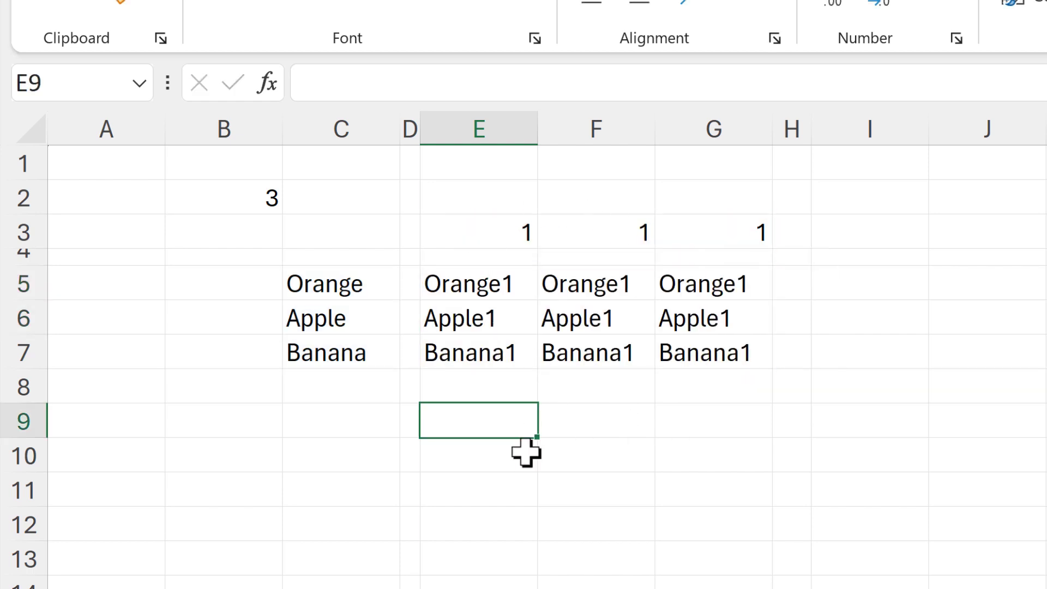
pyautogui.click(493, 223)
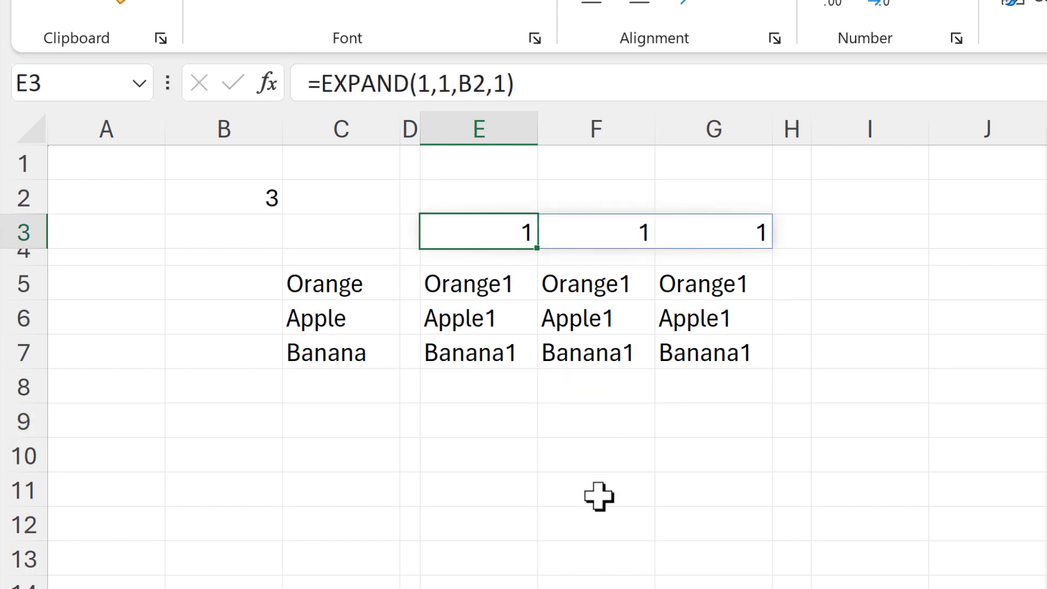
# Step: Edit E3 to =EXPAND("",1,B2,"") so E5:G7 shows plain Orange, Apple, Banana
pyautogui.press('F2')
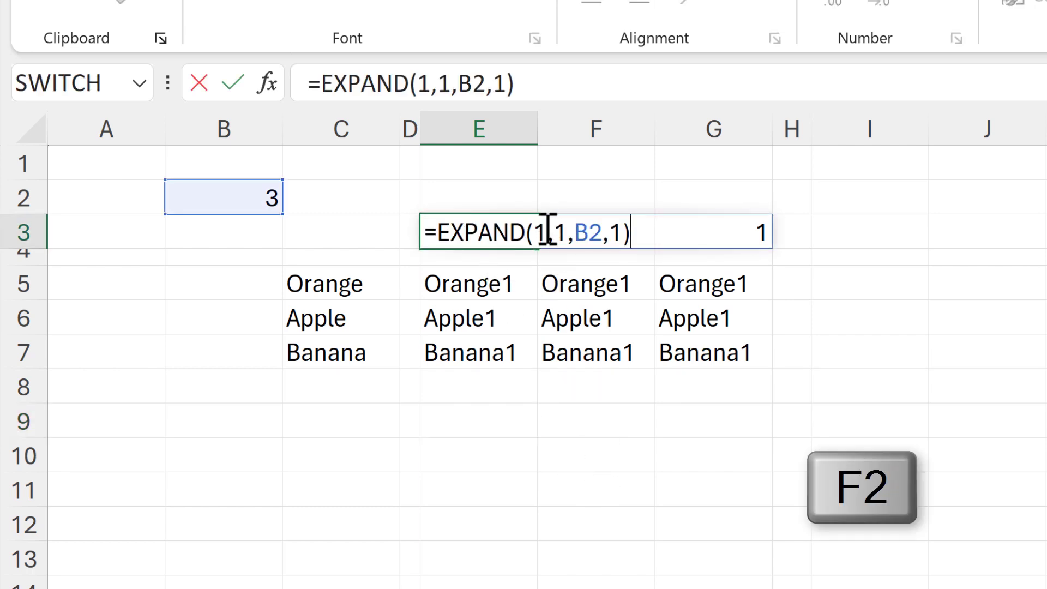
pyautogui.click(548, 229)
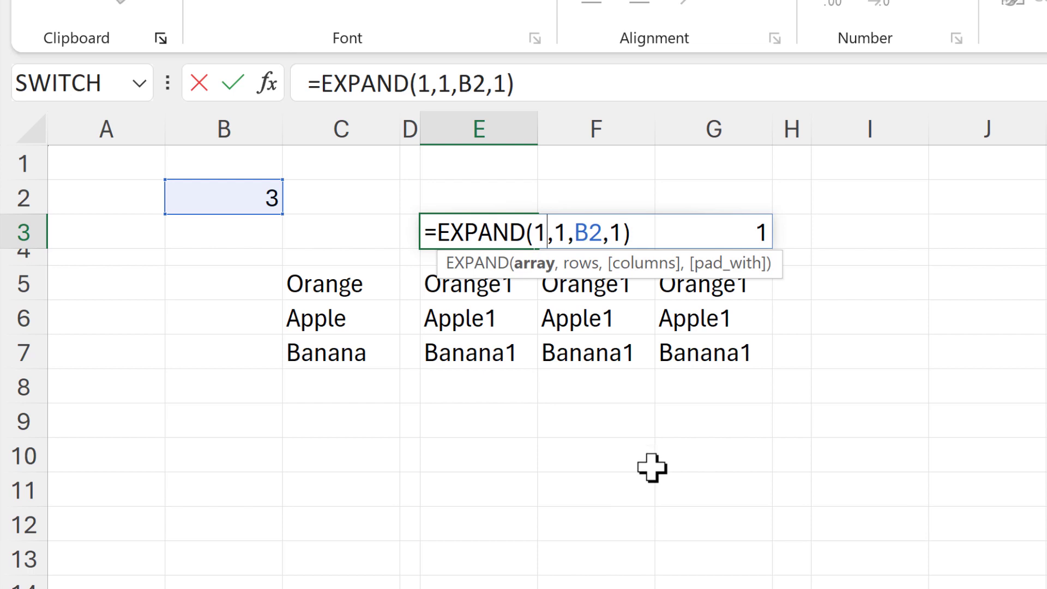
pyautogui.press('BackSpace')
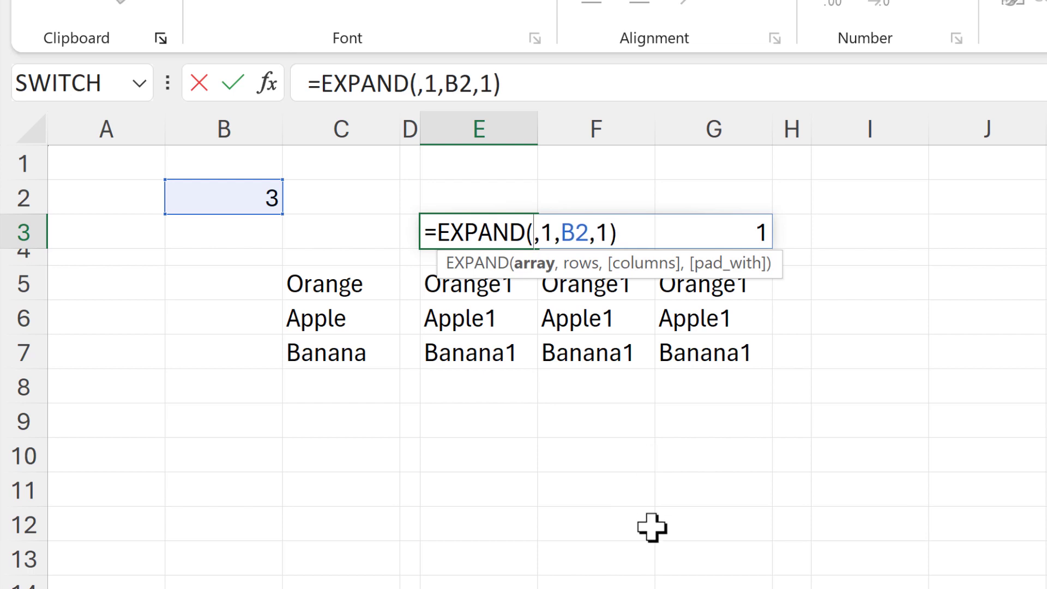
pyautogui.write('""')
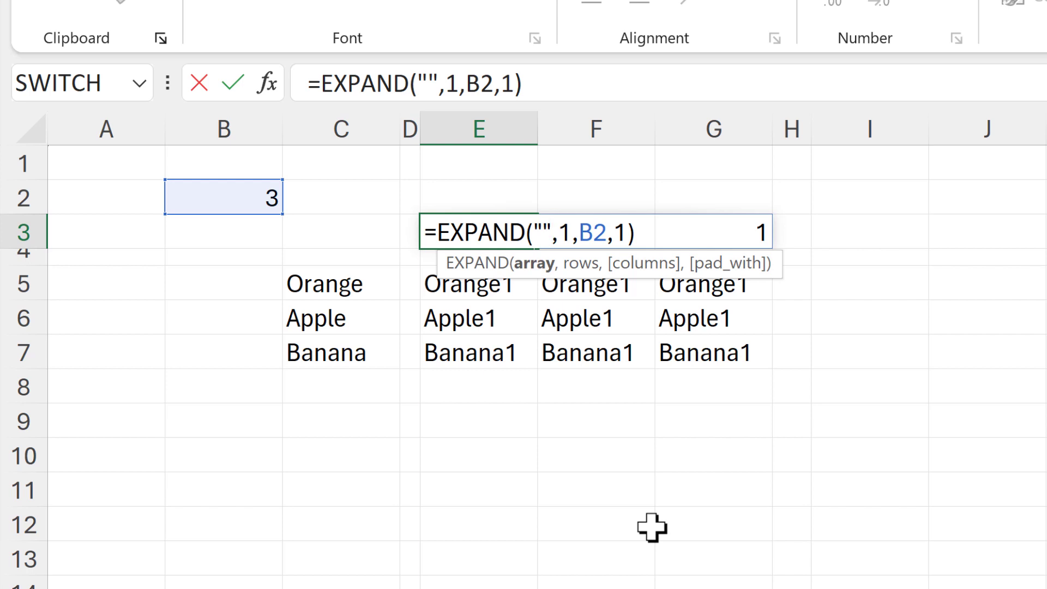
pyautogui.click(630, 231)
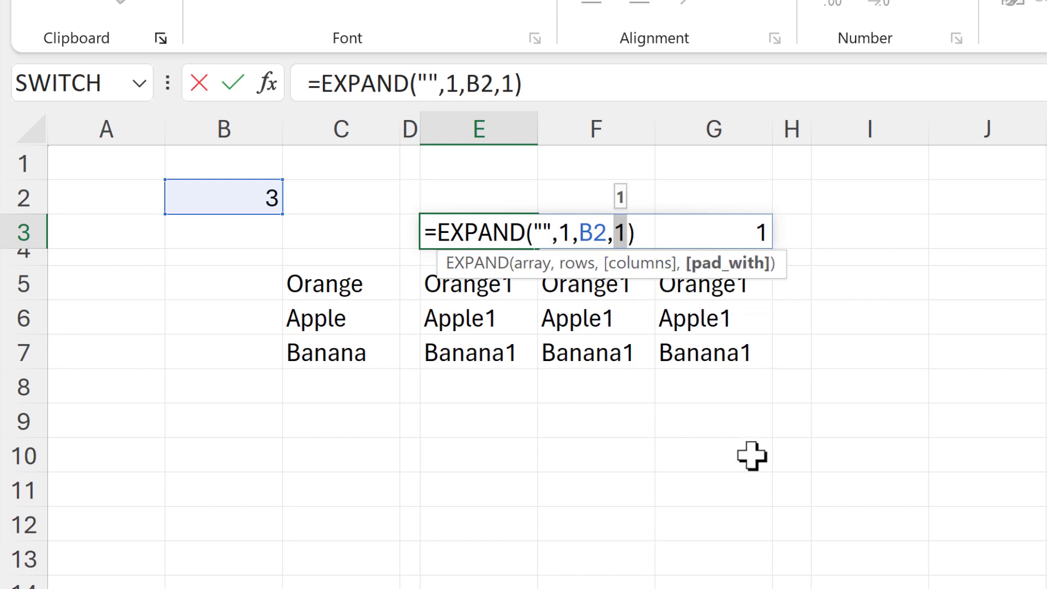
pyautogui.write('""')
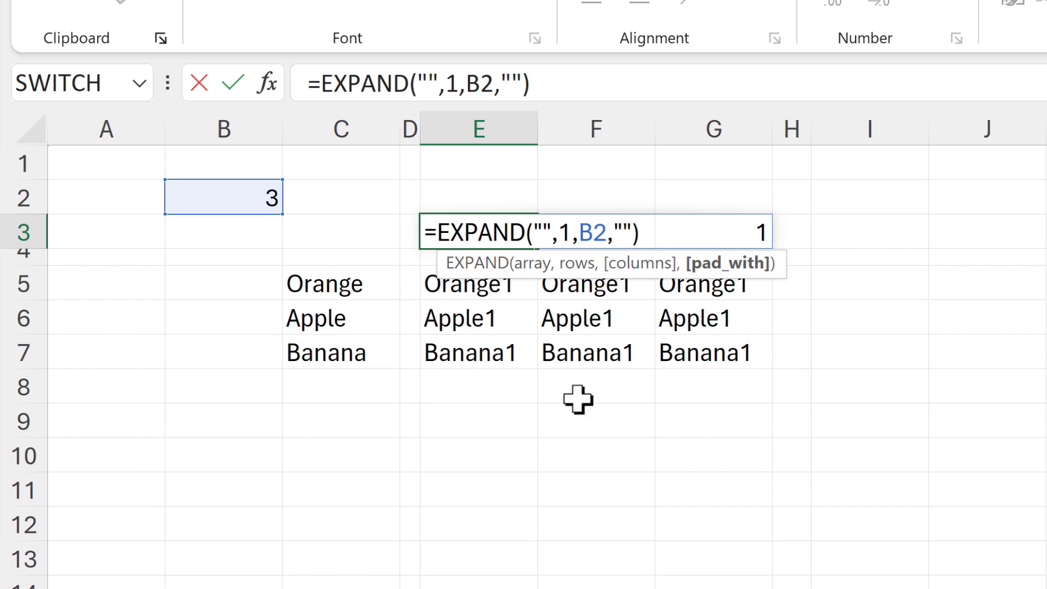
pyautogui.press('Return')
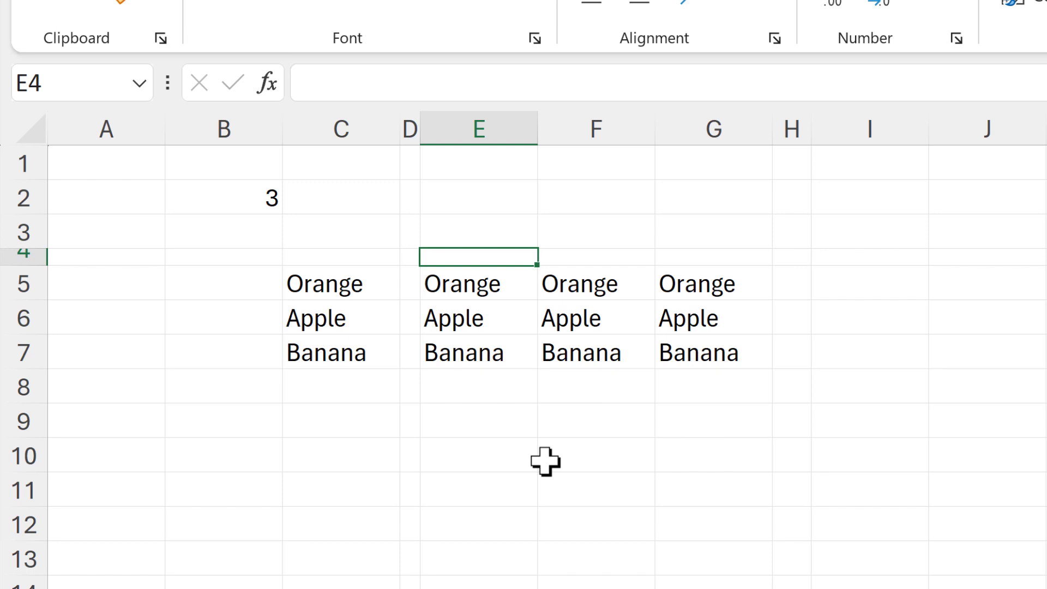
pyautogui.click(495, 224)
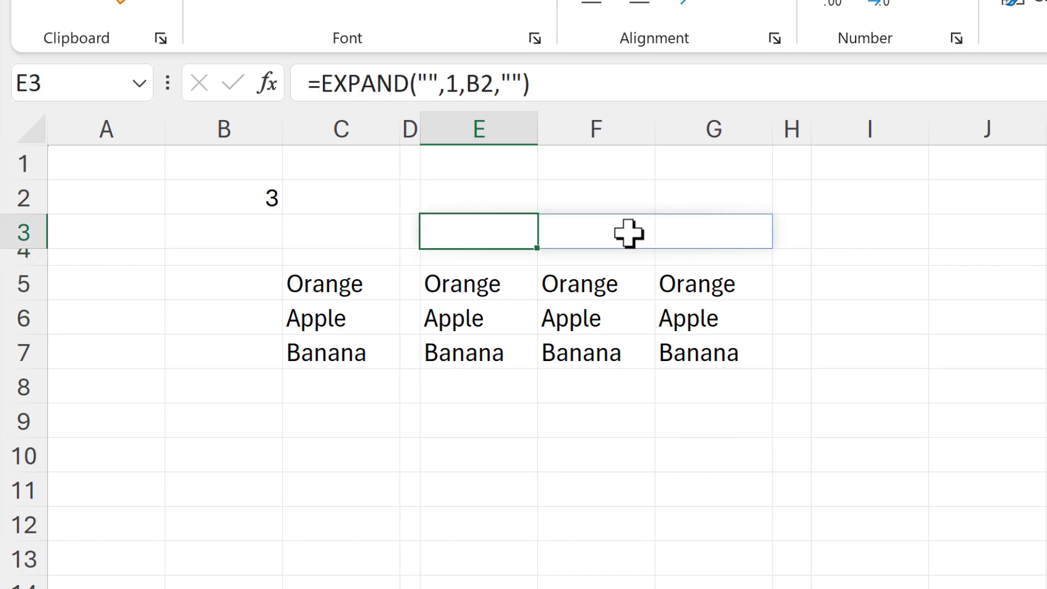
pyautogui.click(485, 388)
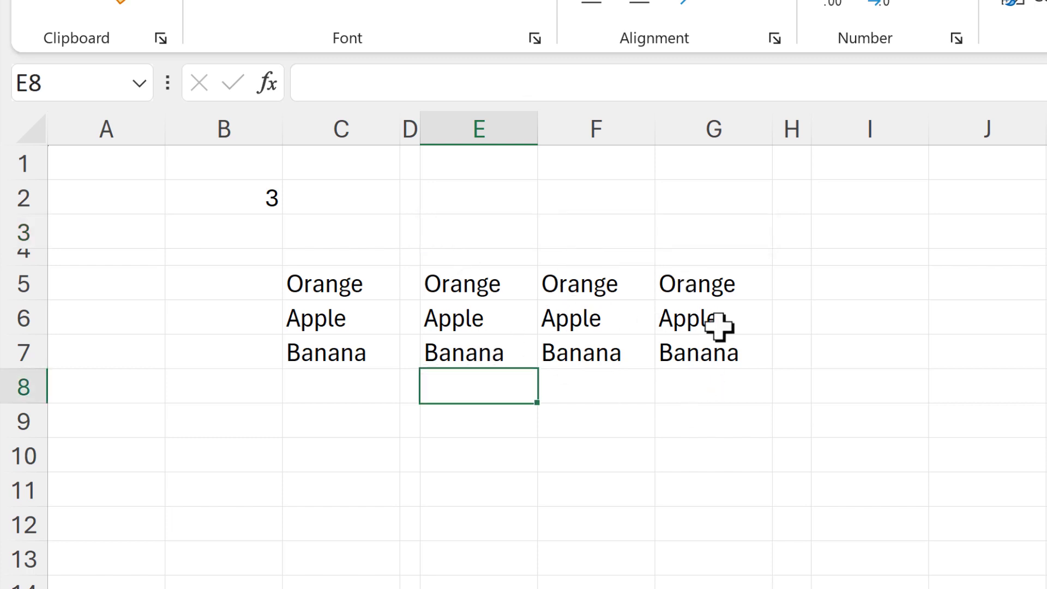
# Step: Enter =TOCOL(E5#) in I5 to stack the fruit grid down I5:I13
pyautogui.click(860, 292)
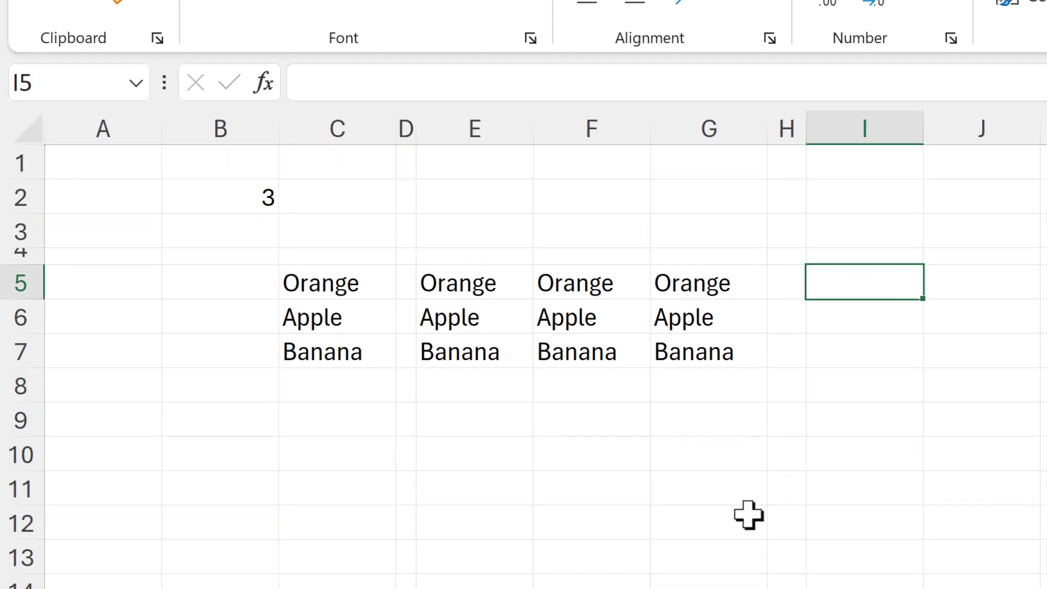
pyautogui.write('=toco')
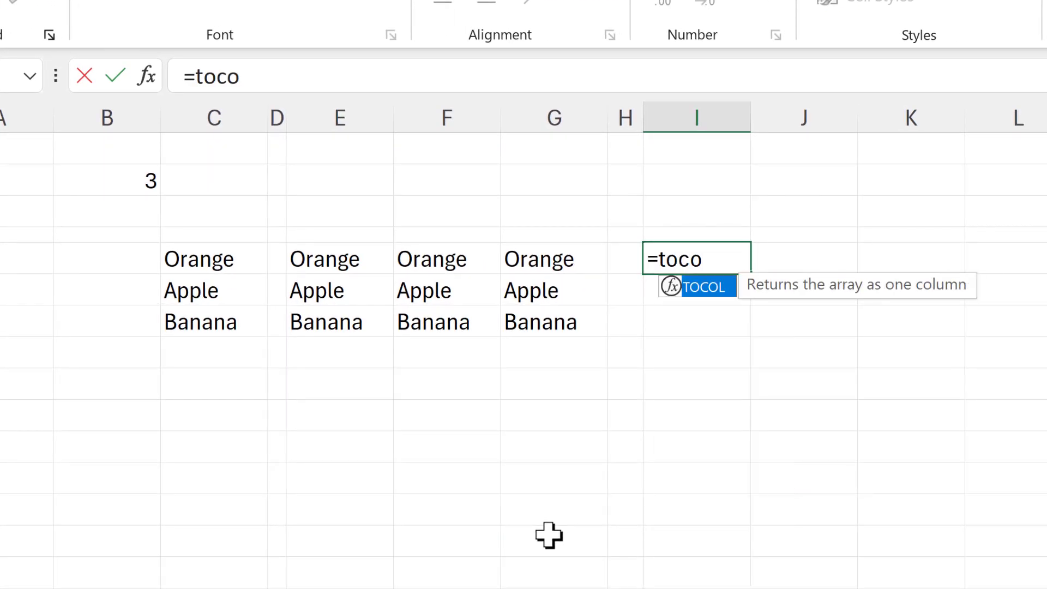
pyautogui.press('Tab')
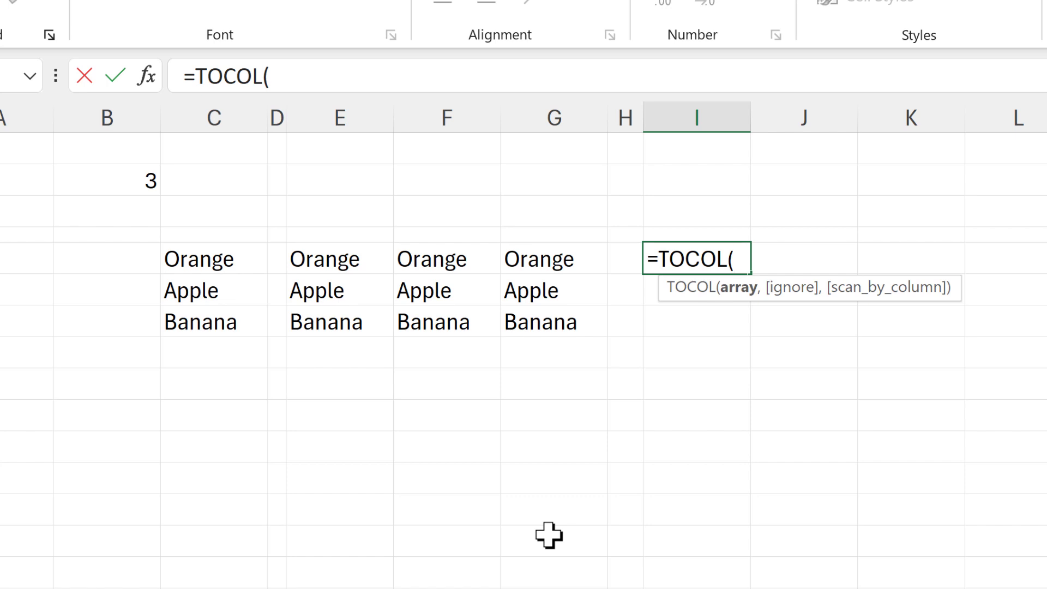
pyautogui.moveTo(322, 262); pyautogui.dragTo(545, 328)
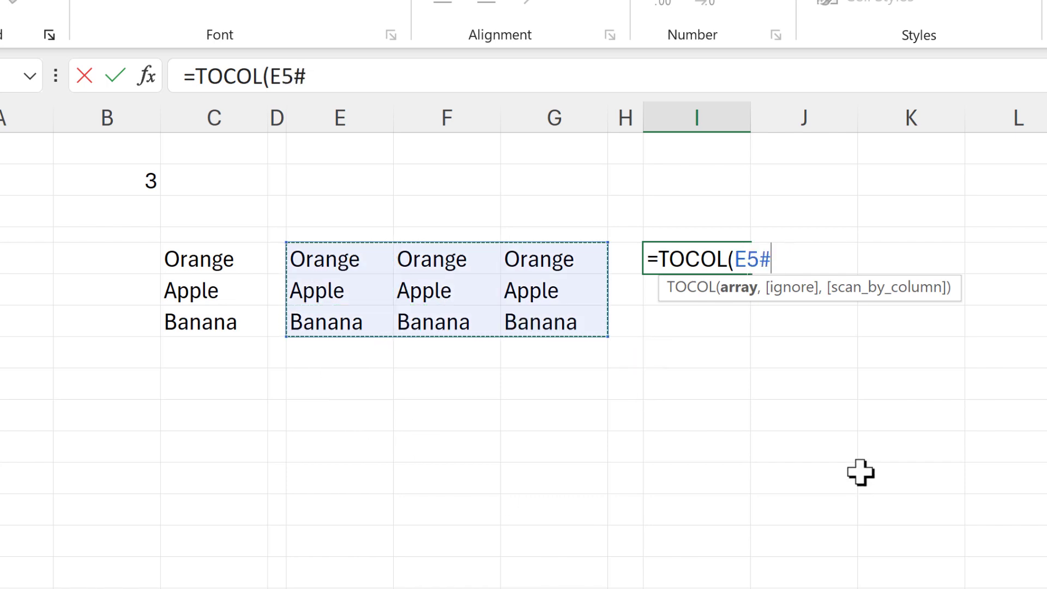
pyautogui.press('Return')
pyautogui.click(716, 266)
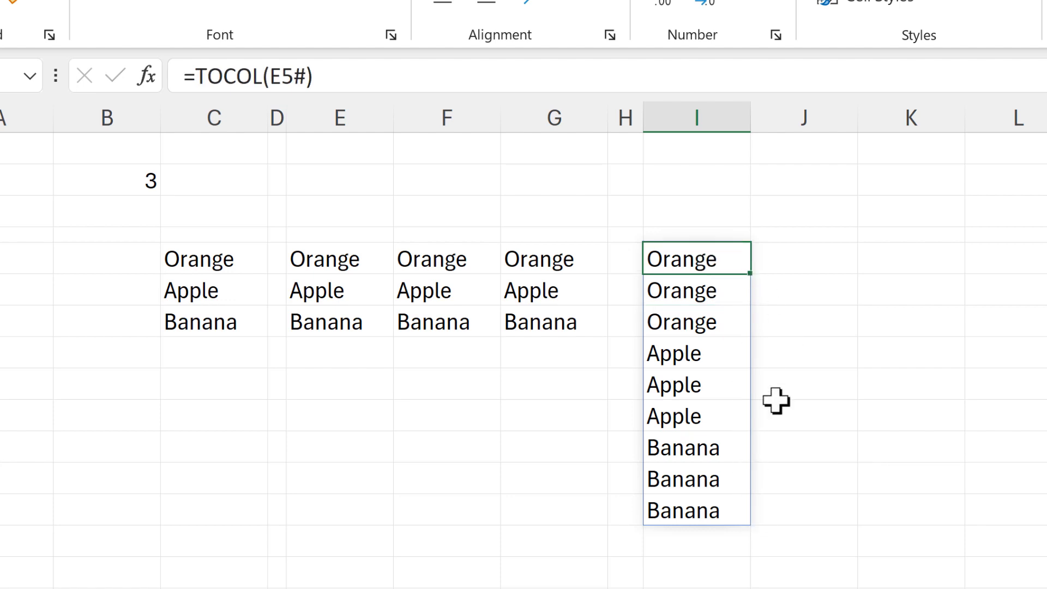
pyautogui.press('F2')
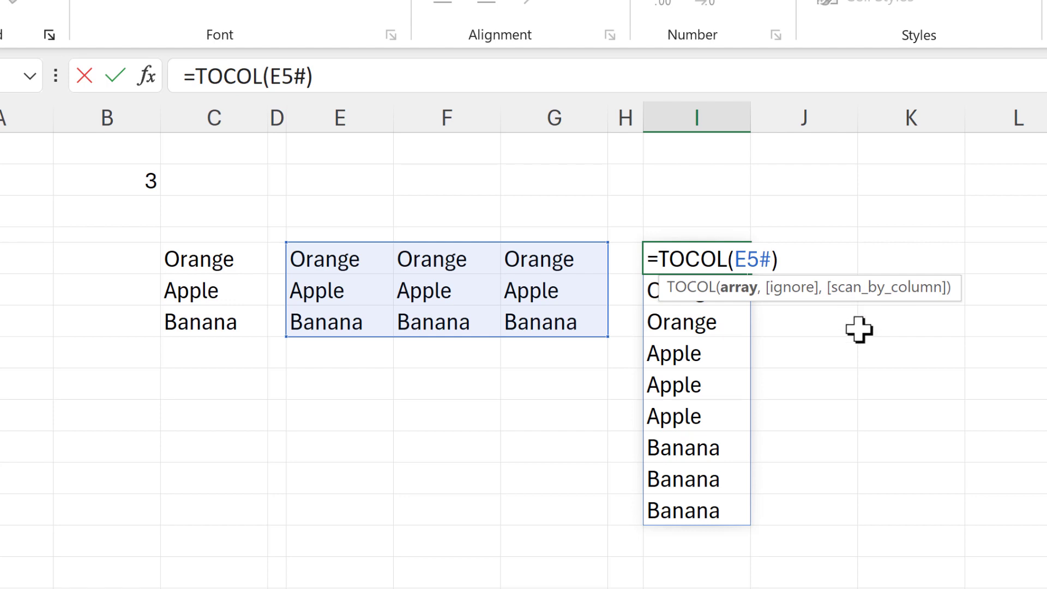
# Step: Set scan_by_column to 1 so I5 reads =TOCOL(E5#,,1)
pyautogui.write(',,1')
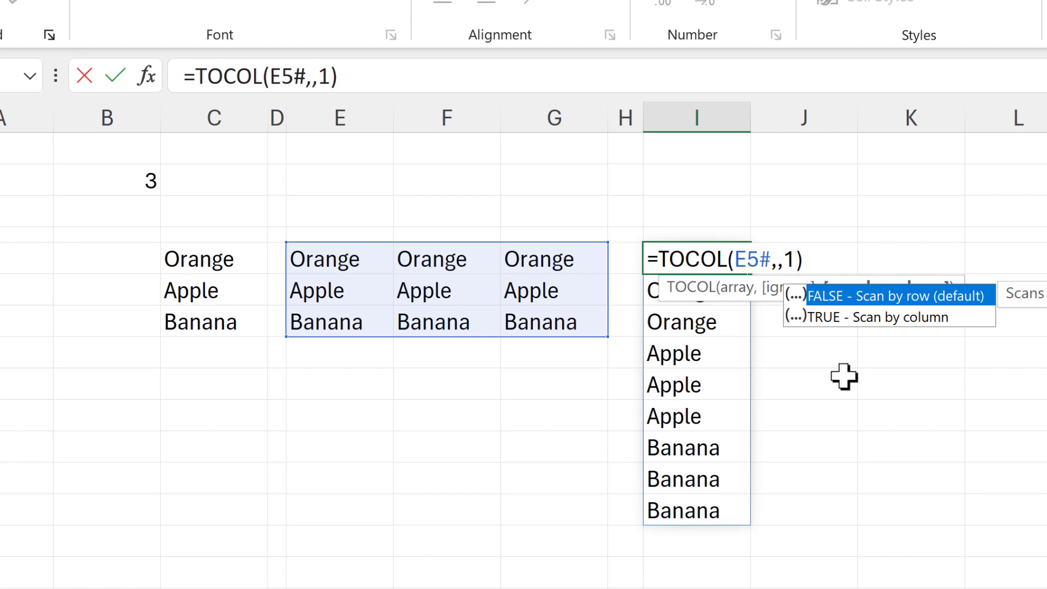
pyautogui.press('Return')
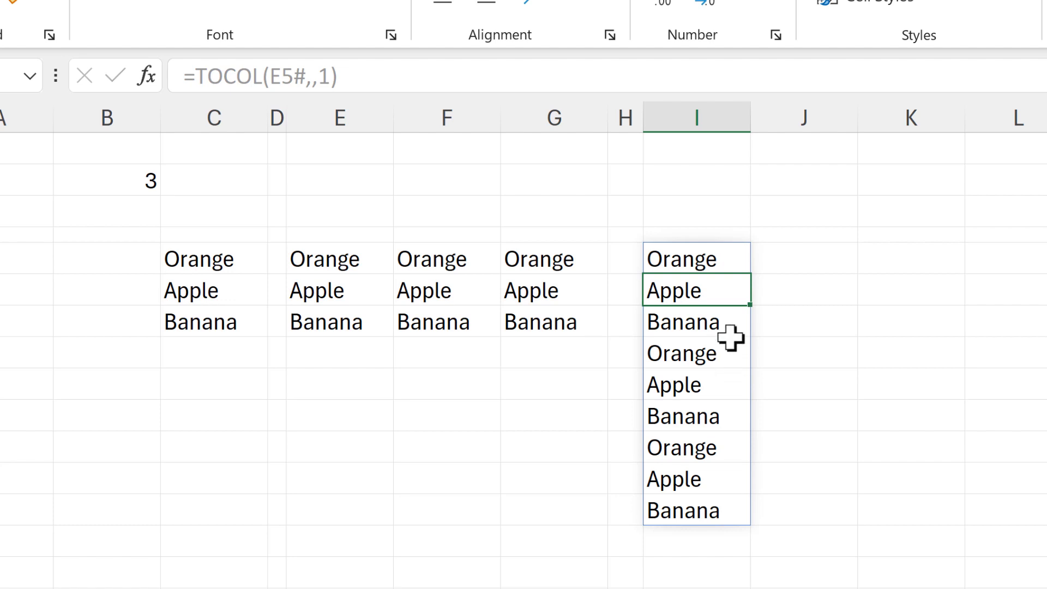
pyautogui.click(343, 259)
# Step: Replace E5# in I5's TOCOL formula with E5's expression C5:C7&E3#
pyautogui.moveTo(332, 75); pyautogui.dragTo(195, 57)
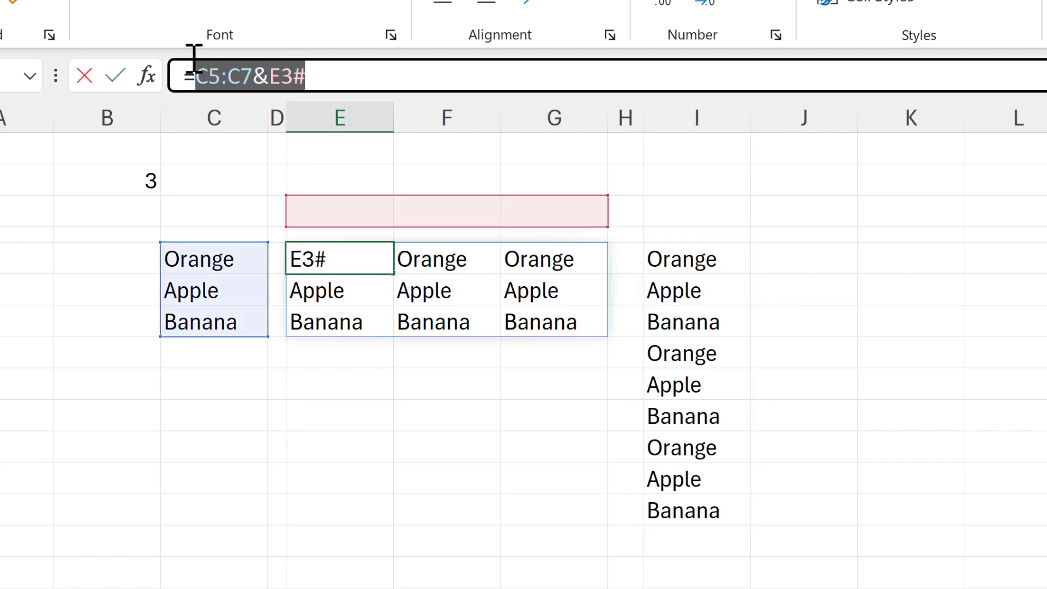
pyautogui.hotkey('ctrl', 'c')
pyautogui.press('Escape')
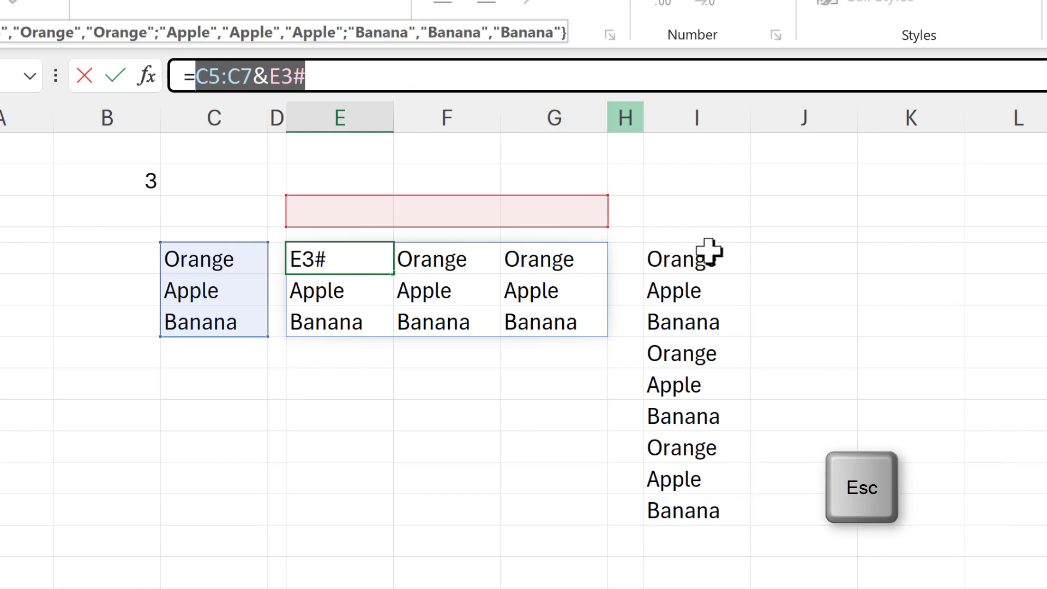
pyautogui.click(704, 257)
pyautogui.moveTo(273, 71); pyautogui.dragTo(305, 66)
pyautogui.hotkey('ctrl', 'v')
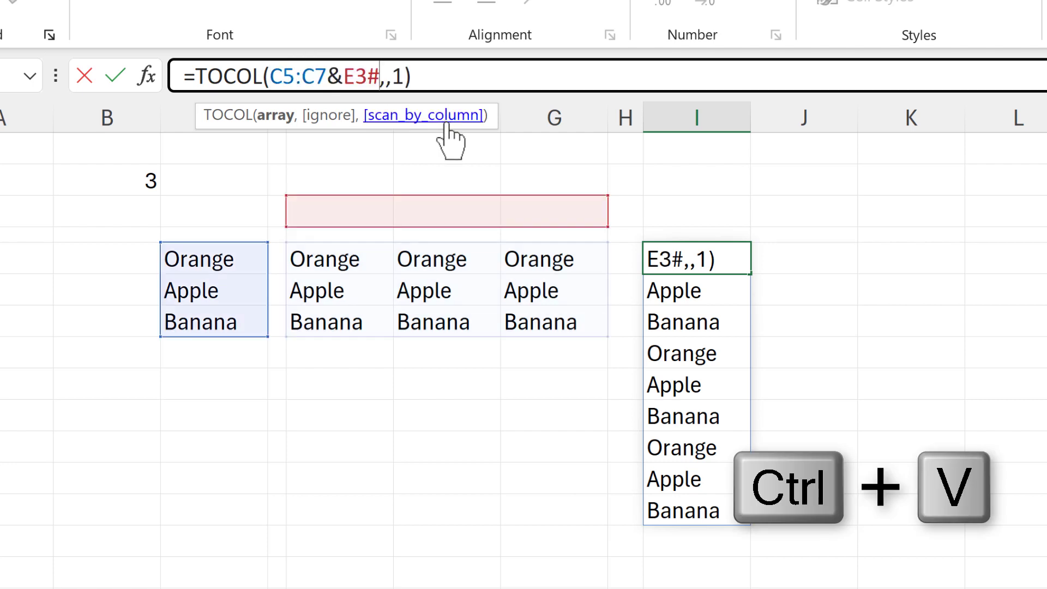
pyautogui.click(339, 207)
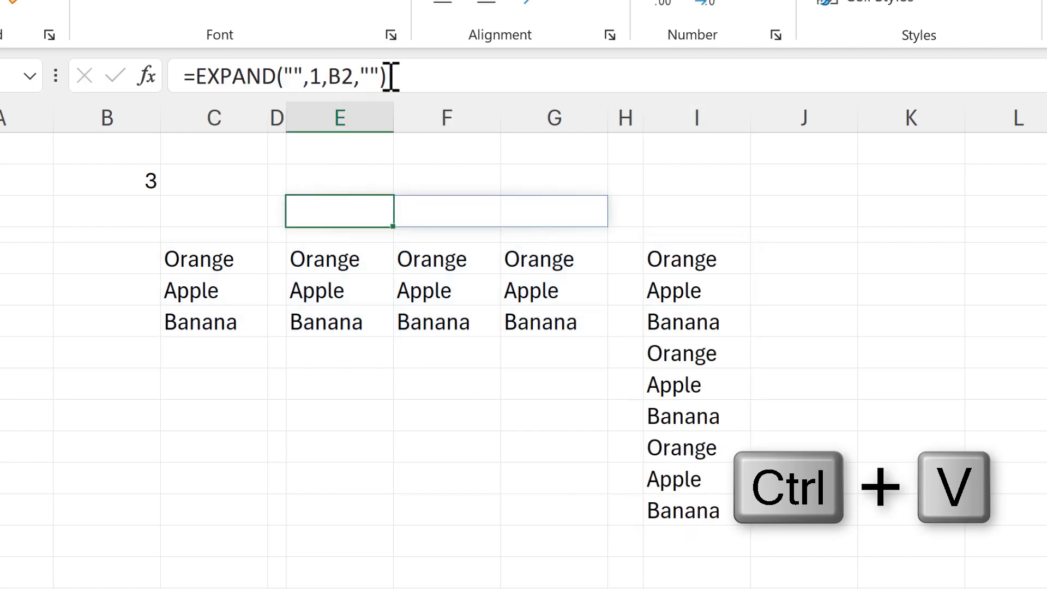
# Step: Replace E3# with E3's EXPAND expression, giving =TOCOL(C5:C7&EXPAND("",1,B2,""),,1)
pyautogui.moveTo(390, 75); pyautogui.dragTo(203, 71)
pyautogui.hotkey('ctrl', 'c')
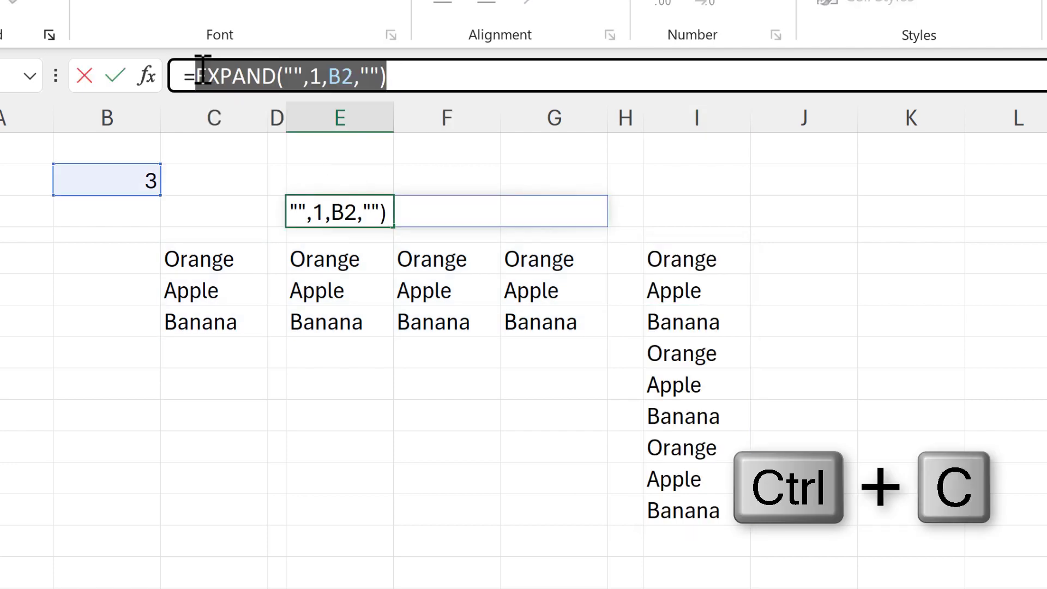
pyautogui.press('Escape')
pyautogui.click(712, 253)
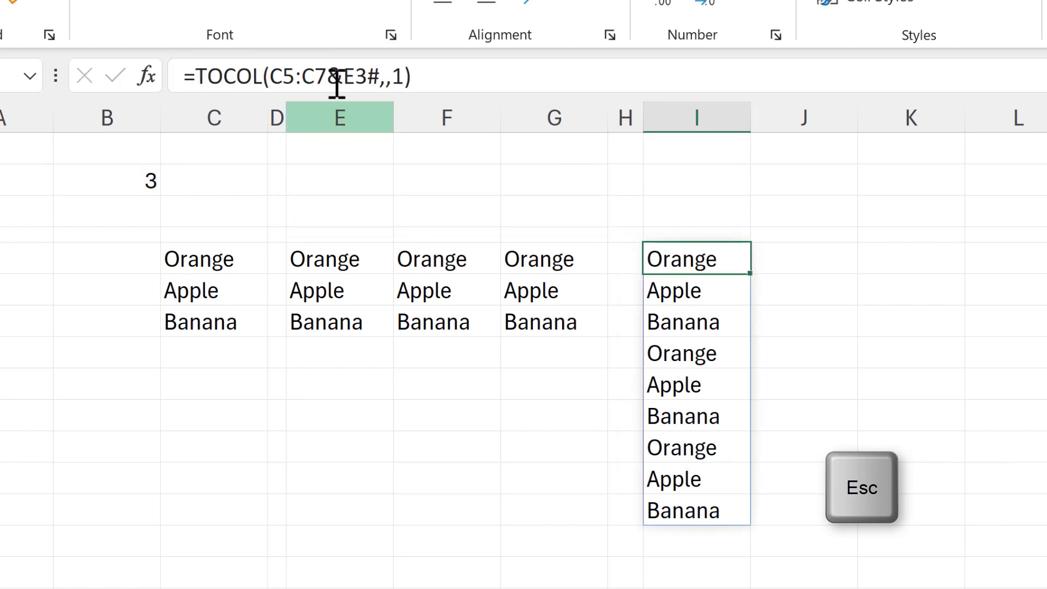
pyautogui.click(340, 74)
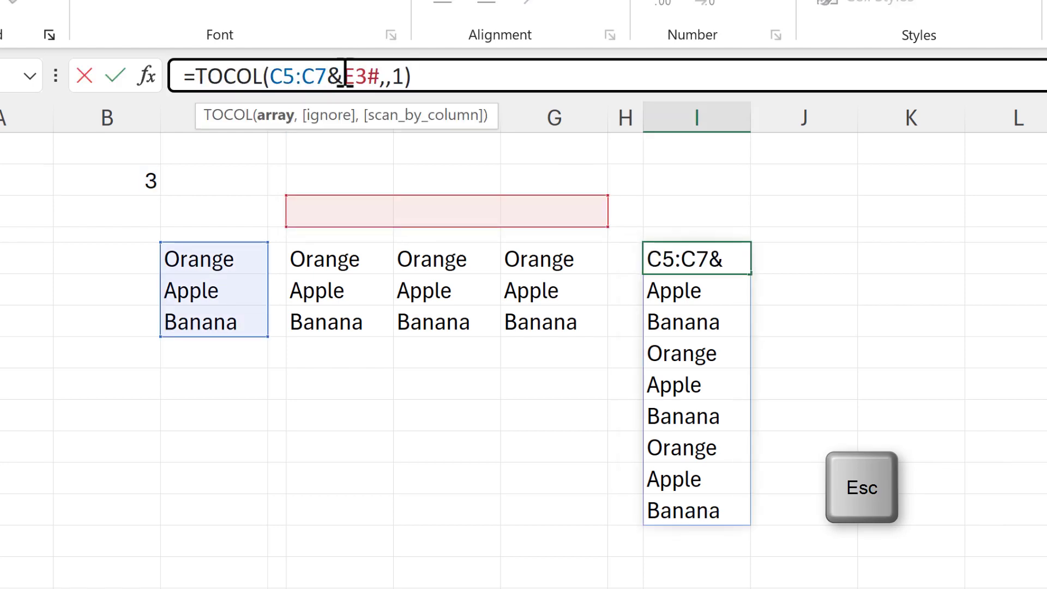
pyautogui.moveTo(344, 76); pyautogui.dragTo(376, 76)
pyautogui.hotkey('ctrl', 'v')
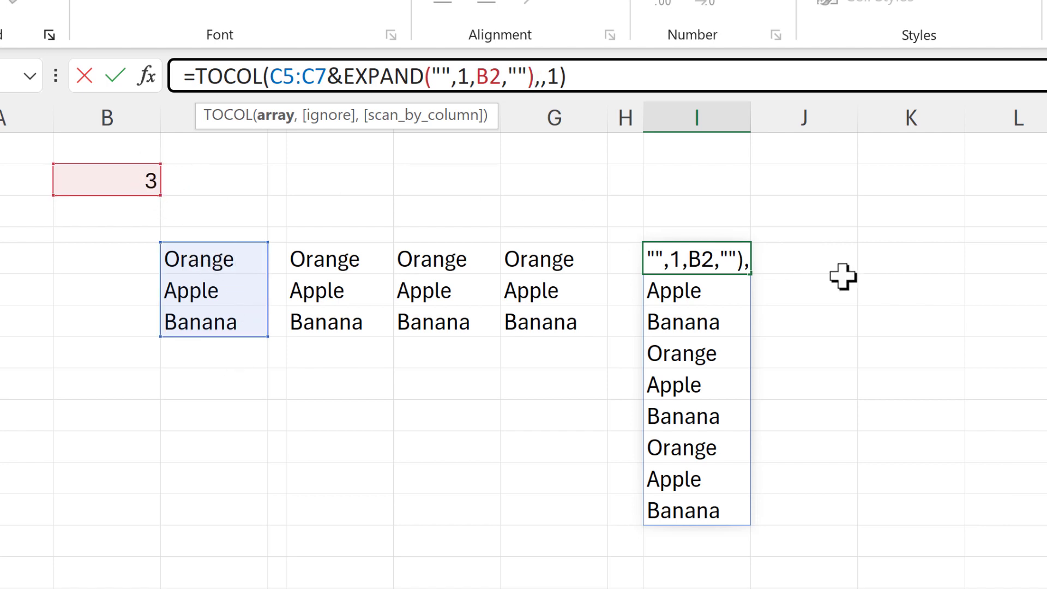
pyautogui.press('Return')
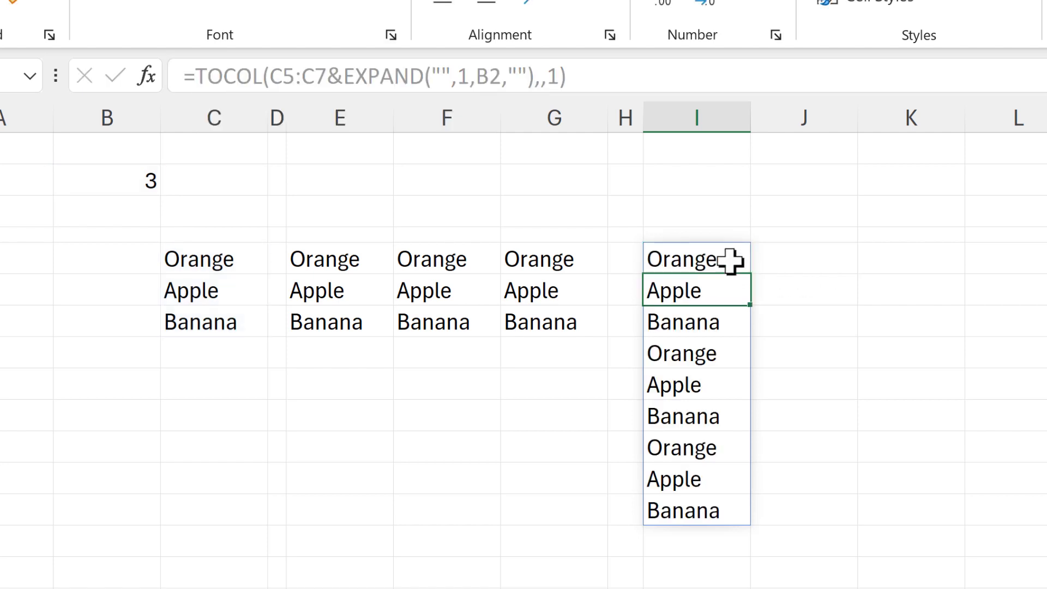
# Step: Move the I5:I13 results to column L and clear the helper range E2:I10
pyautogui.click(725, 253)
pyautogui.moveTo(720, 238); pyautogui.dragTo(1030, 267)
pyautogui.moveTo(332, 169); pyautogui.dragTo(645, 434)
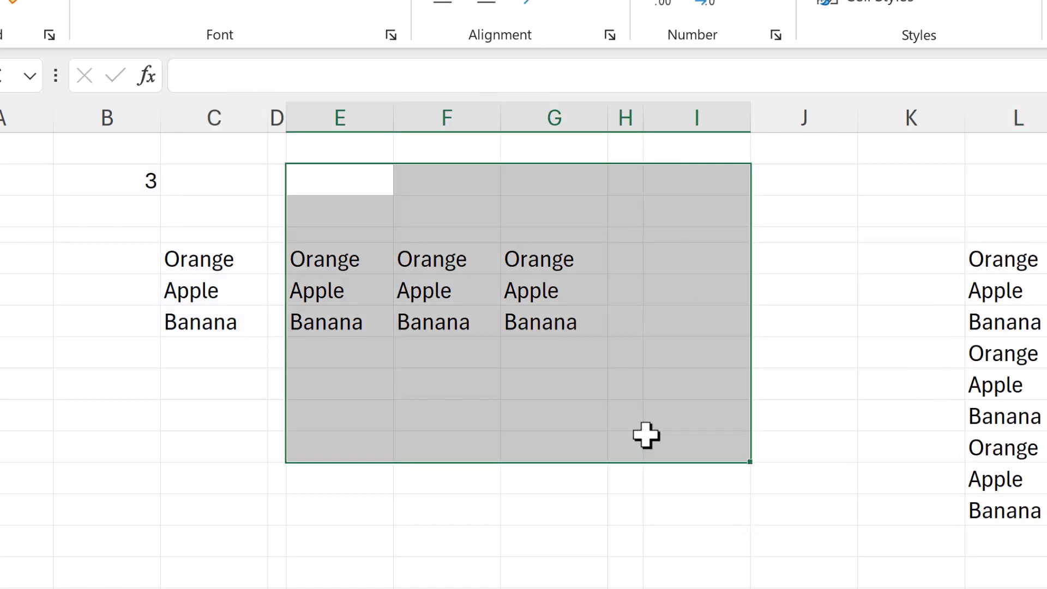
pyautogui.press('Delete')
# Step: Enter =SEQUENCE(1,B2) in E3 to spill 1, 2, 3 across E3:G3
pyautogui.click(348, 220)
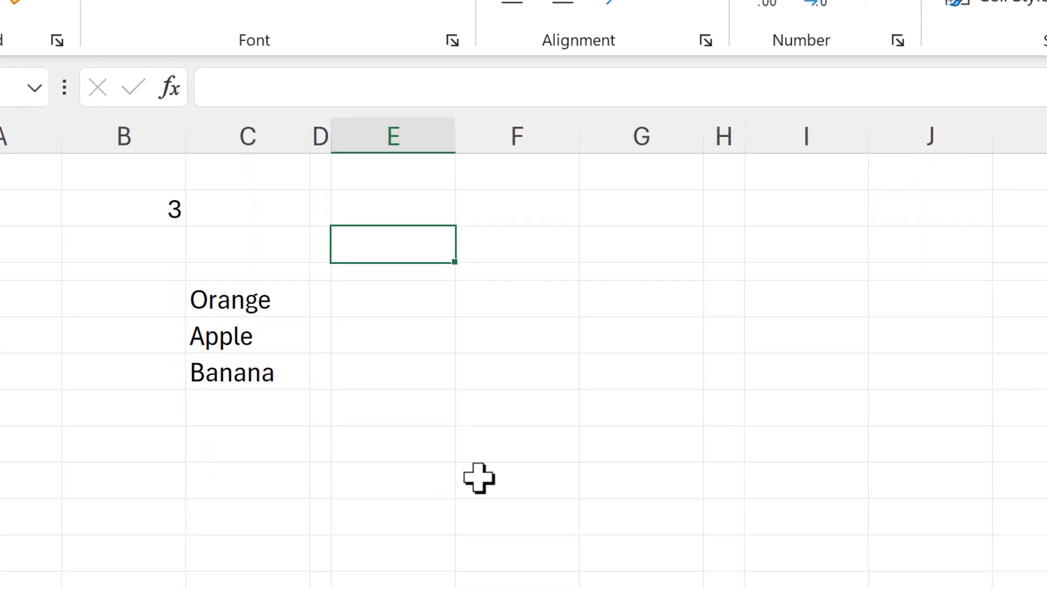
pyautogui.write('=seq')
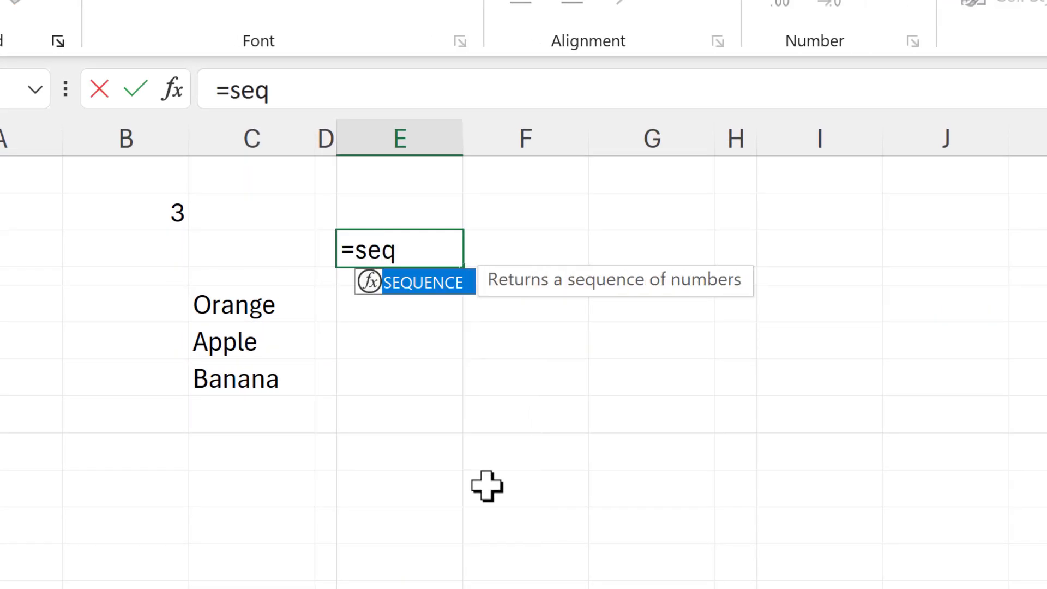
pyautogui.press('Tab')
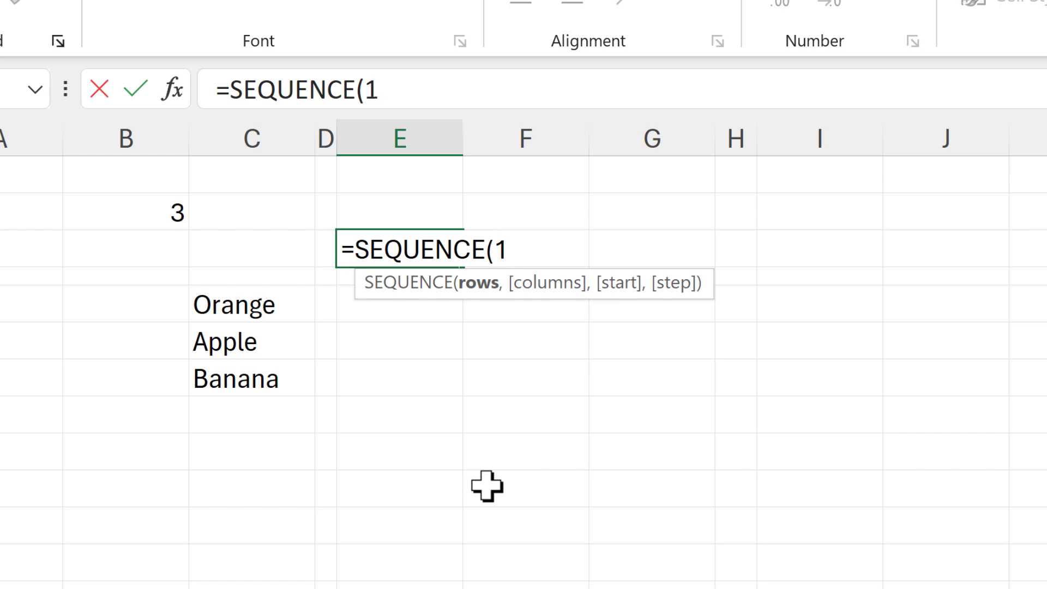
pyautogui.write('1,')
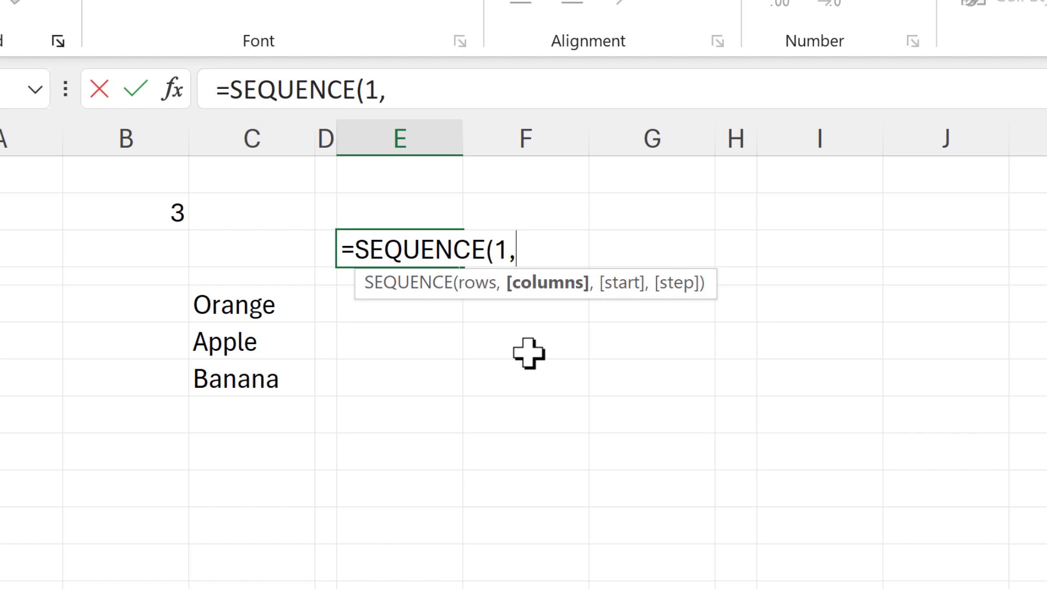
pyautogui.click(129, 212)
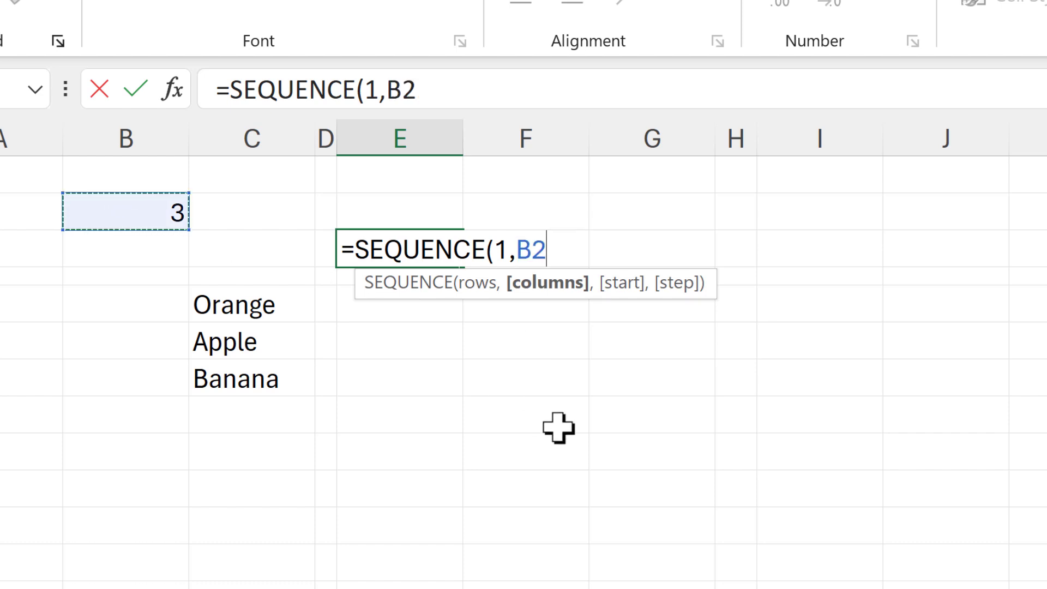
pyautogui.press('Return')
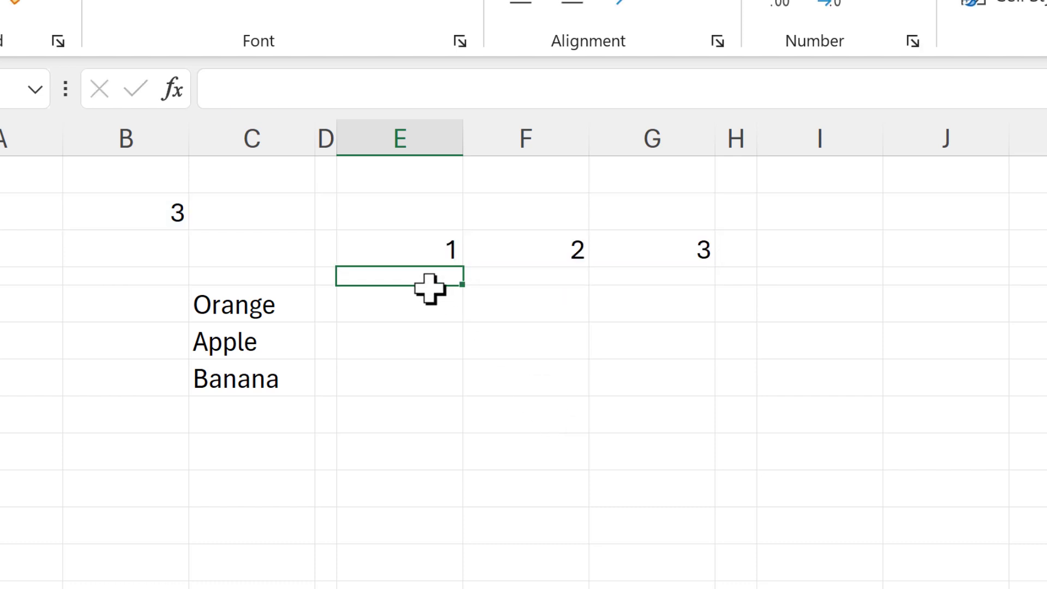
pyautogui.click(413, 242)
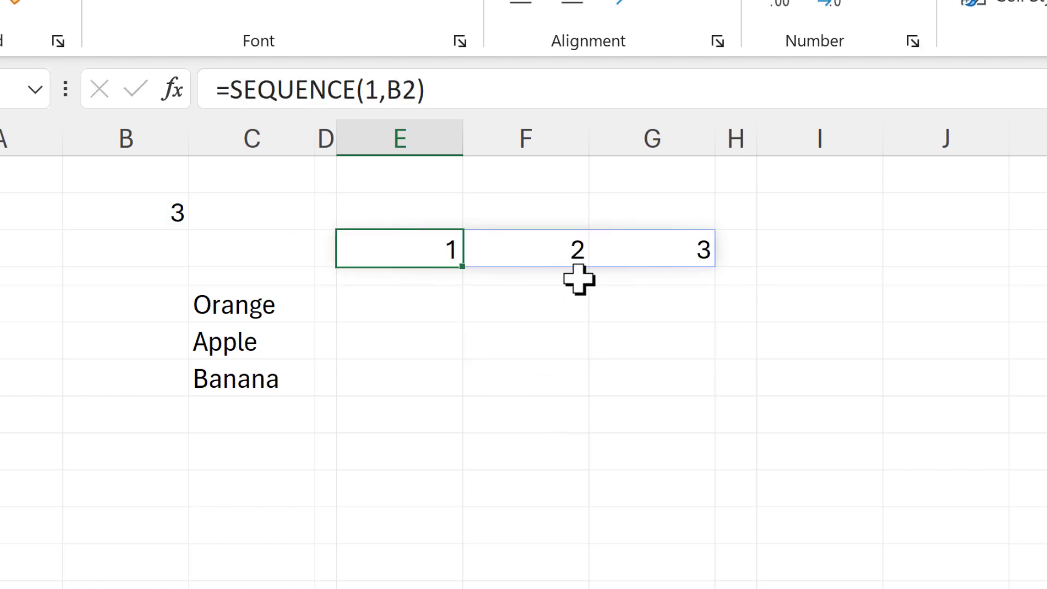
pyautogui.click(420, 319)
# Step: Enter =IF(E3#,C5:C7) in E5 to spill Orange, Apple, Banana down three columns
pyautogui.write('=')
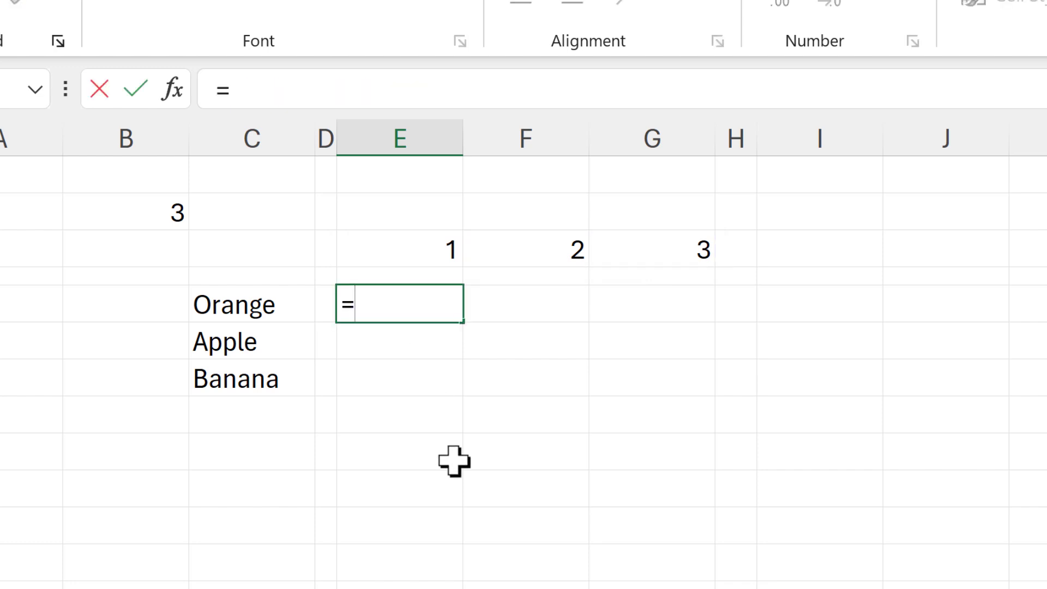
pyautogui.write('if')
pyautogui.press('Tab')
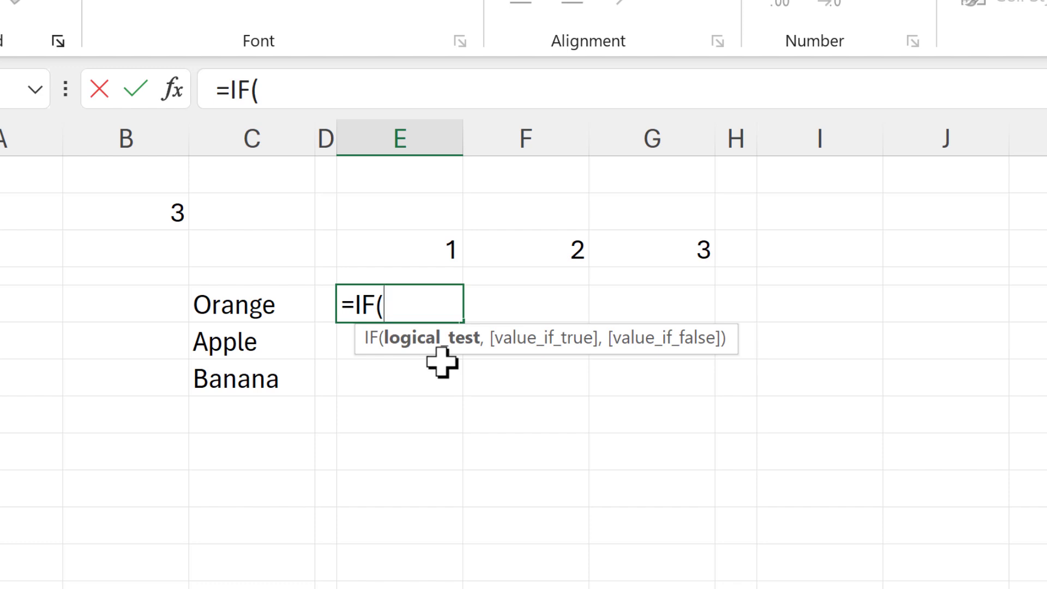
pyautogui.moveTo(412, 257); pyautogui.dragTo(686, 250)
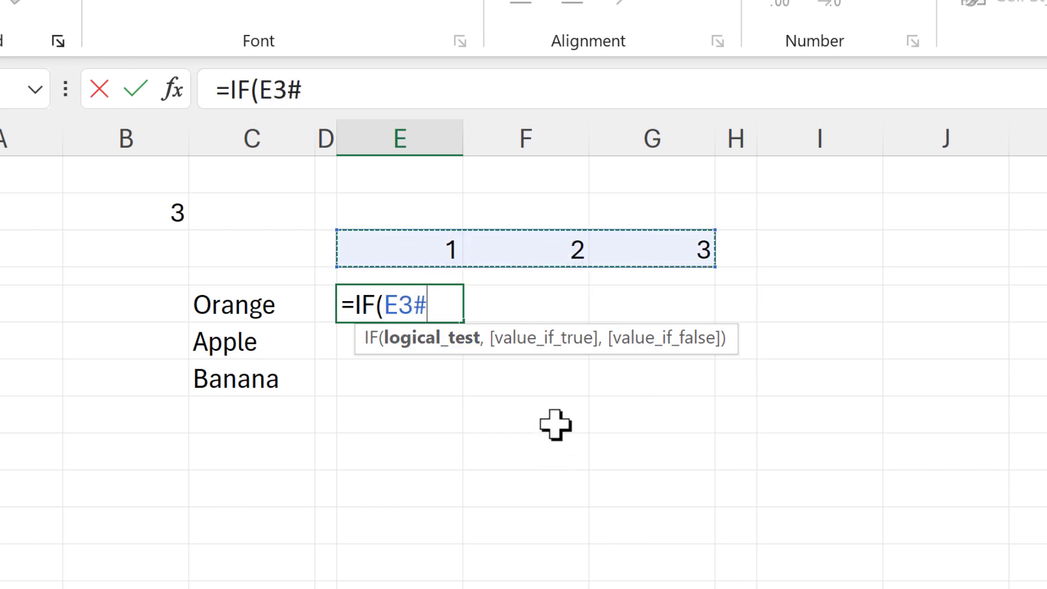
pyautogui.write(',')
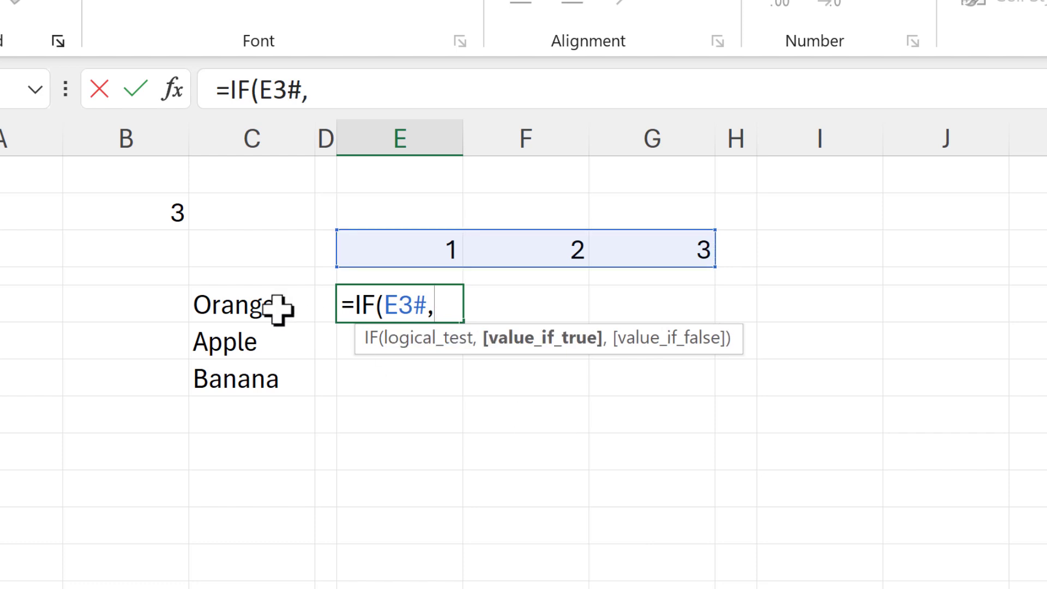
pyautogui.moveTo(278, 306); pyautogui.dragTo(276, 365)
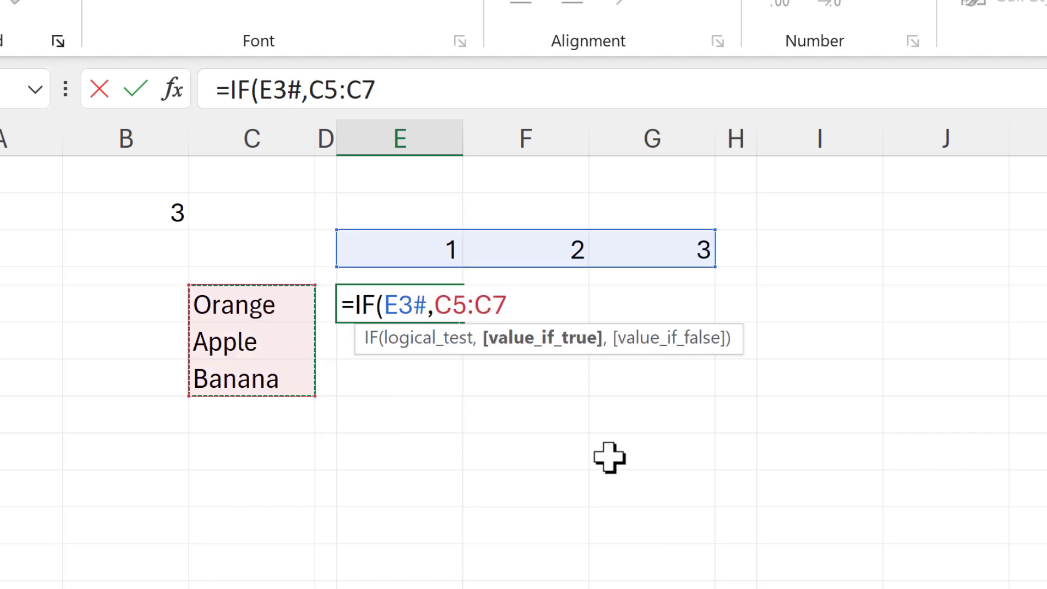
pyautogui.press('Return')
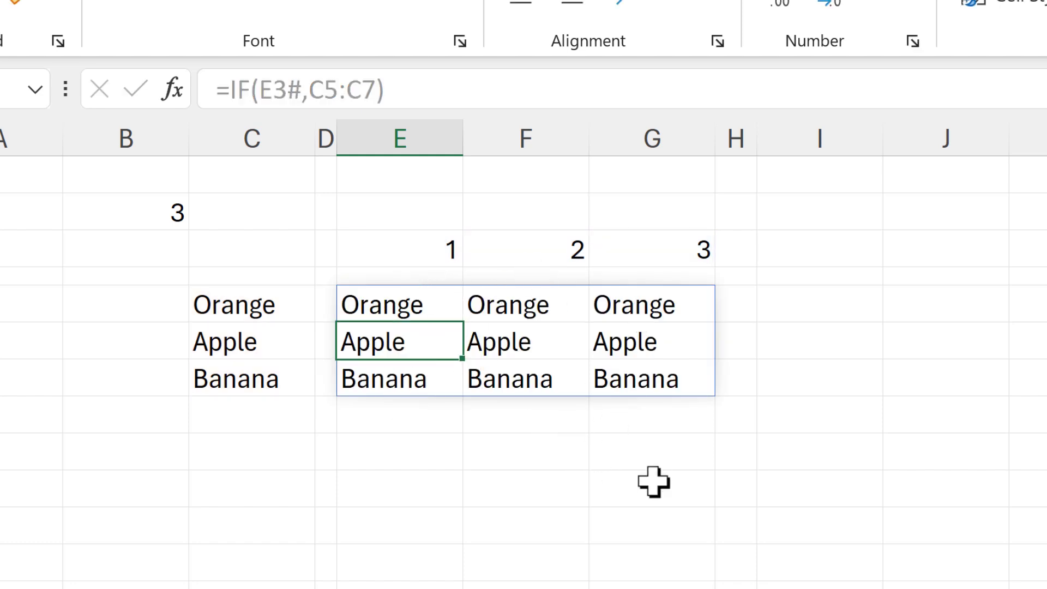
pyautogui.click(420, 292)
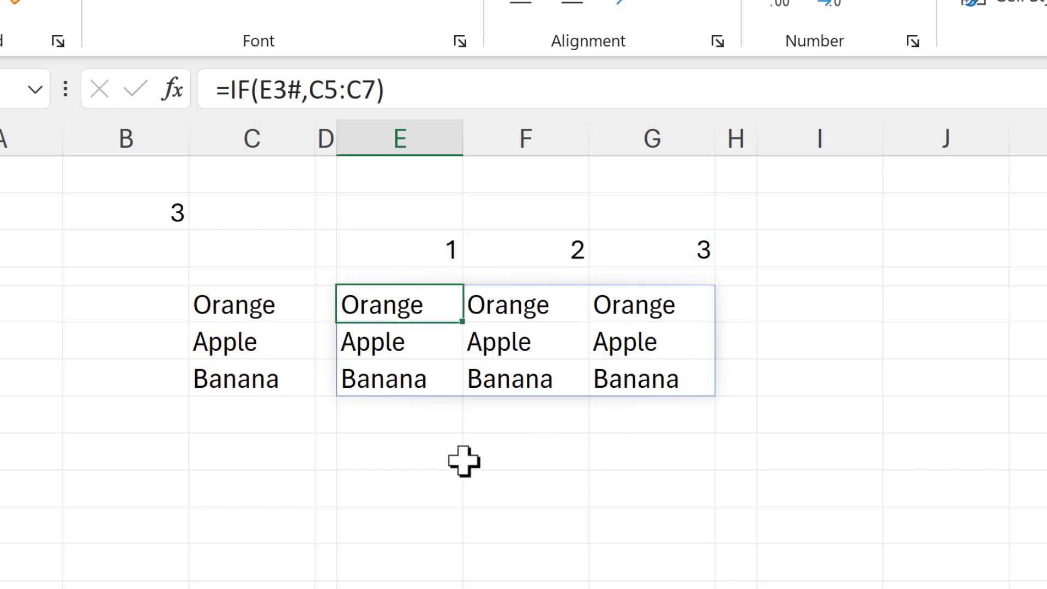
pyautogui.press('F2')
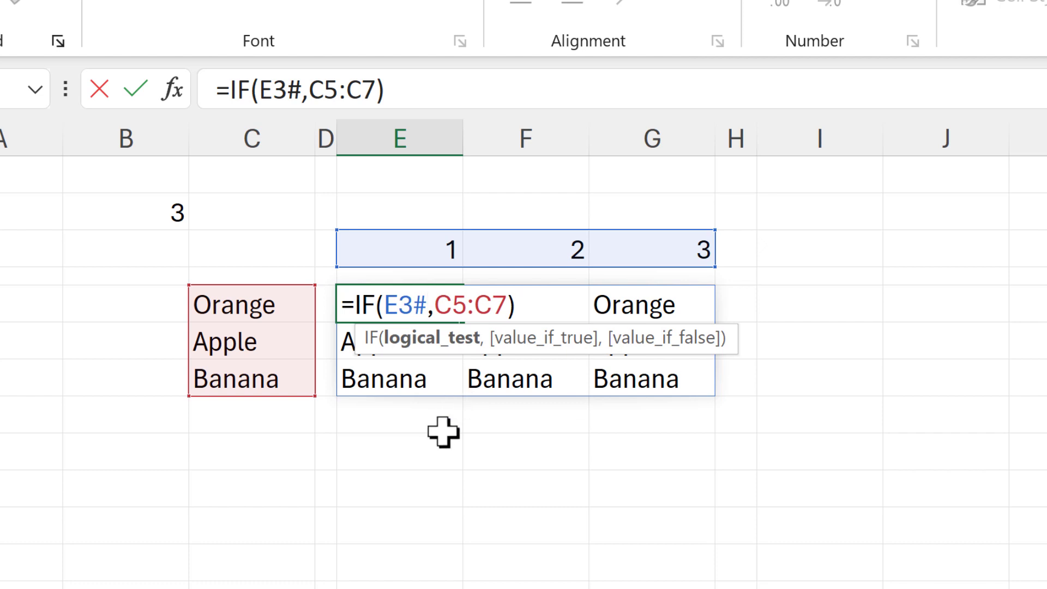
pyautogui.press('Return')
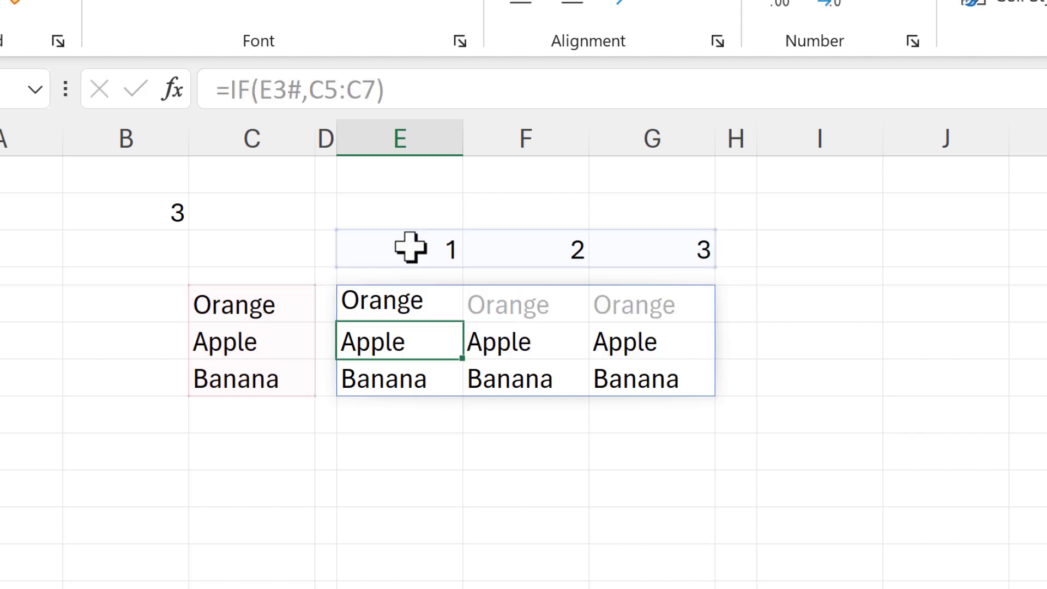
pyautogui.click(408, 247)
pyautogui.press('F2')
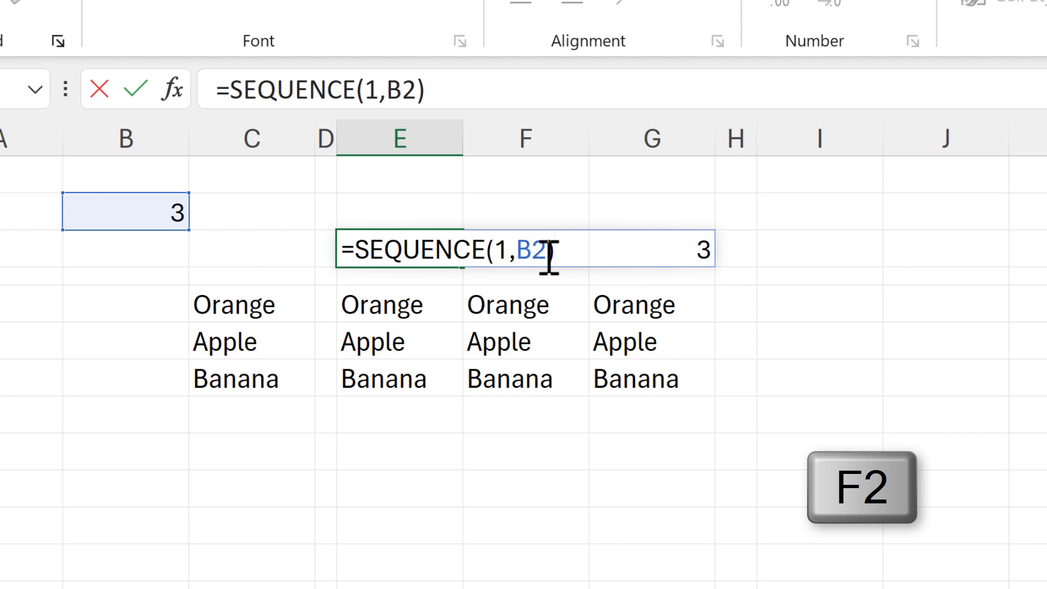
# Step: Change E3 to =SEQUENCE(1,B2,-1) and inspect the -1, 0, 1 values making column F FALSE
pyautogui.click(547, 251)
pyautogui.write(',-1')
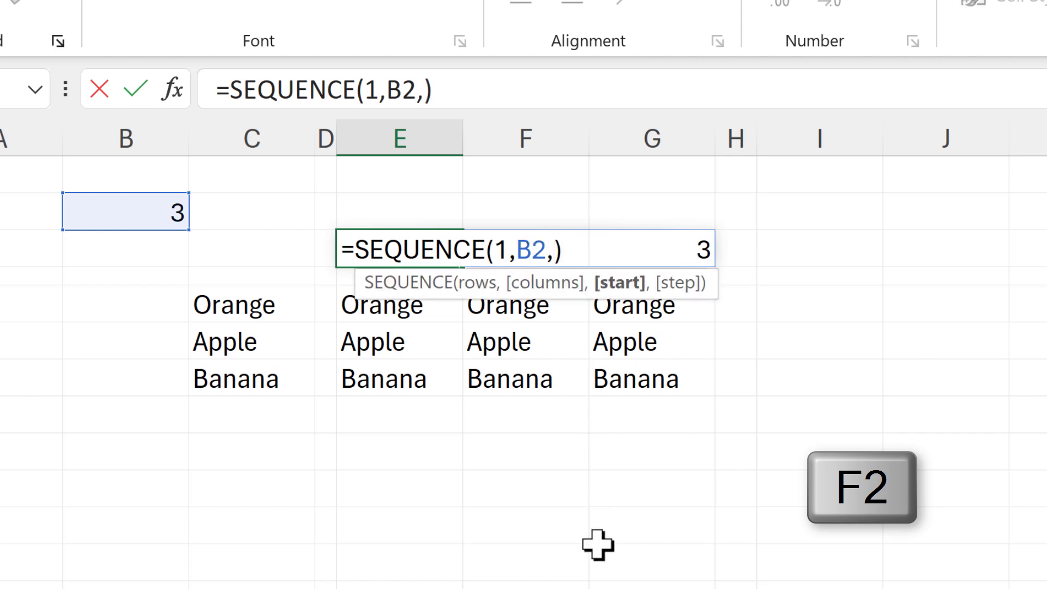
pyautogui.press('Return')
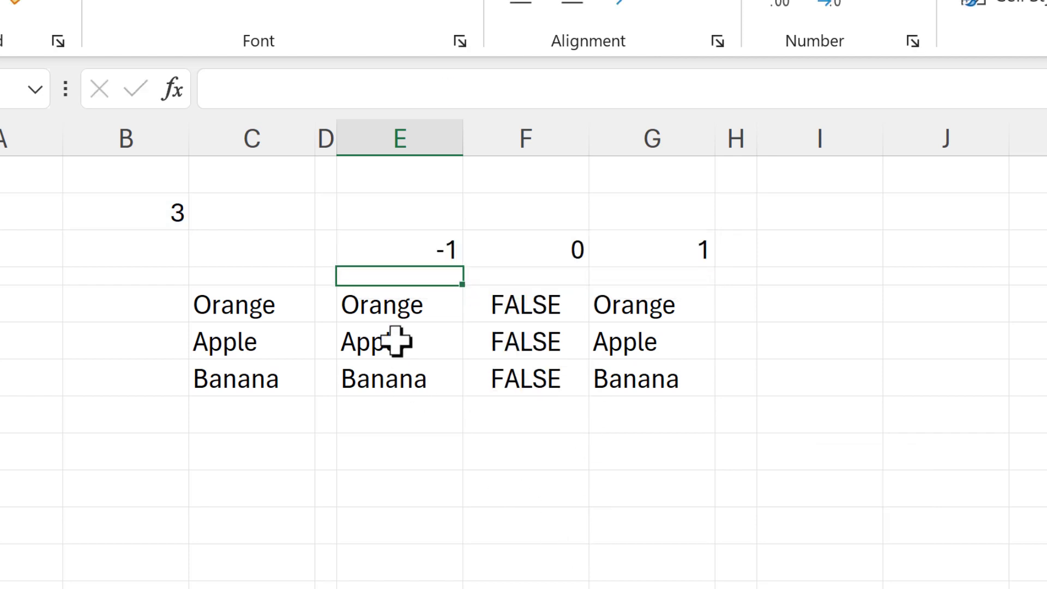
pyautogui.click(402, 307)
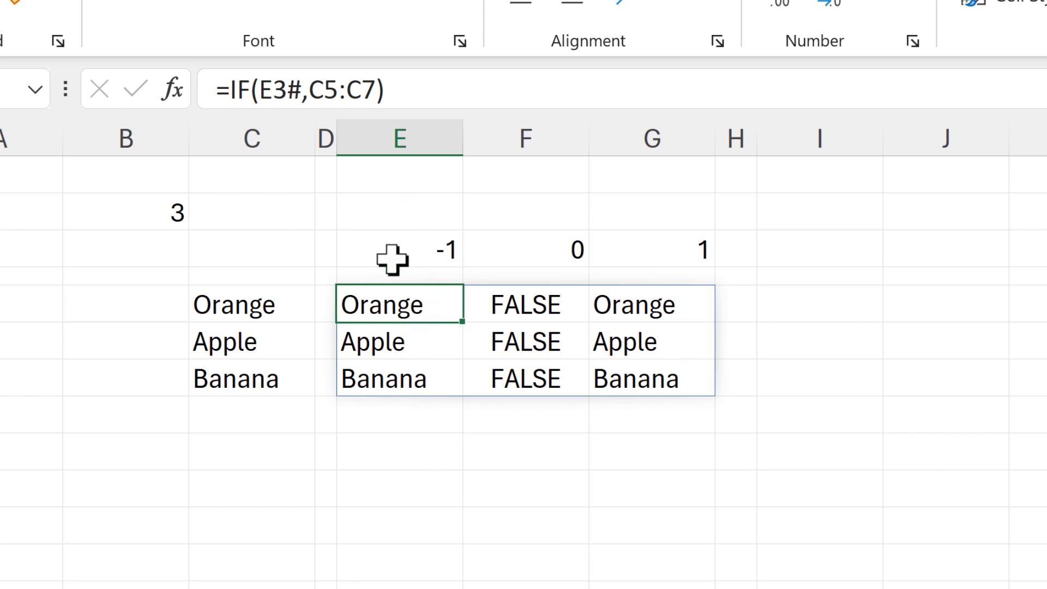
pyautogui.click(544, 250)
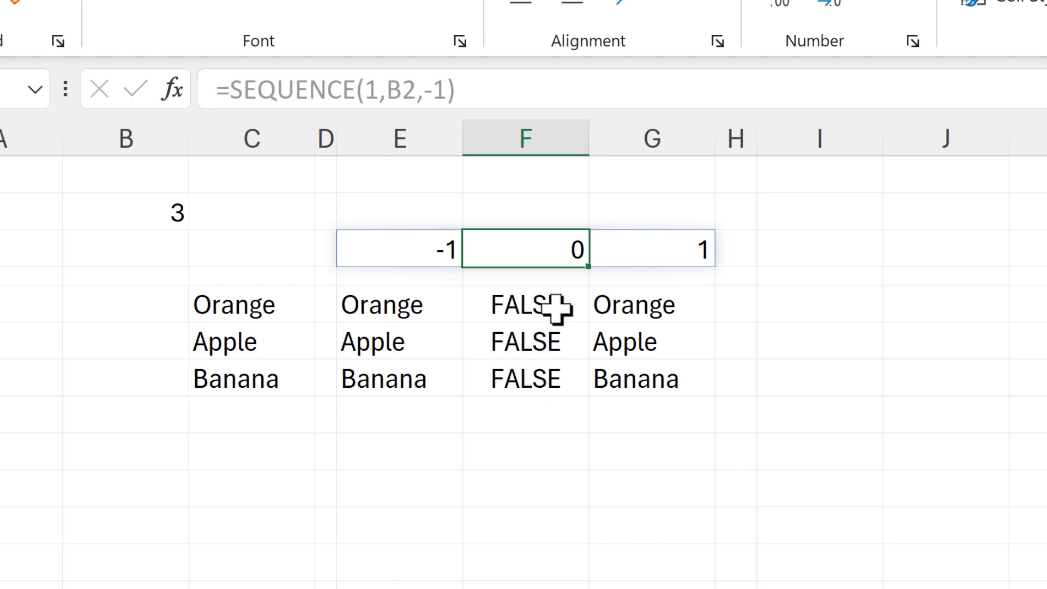
pyautogui.click(681, 250)
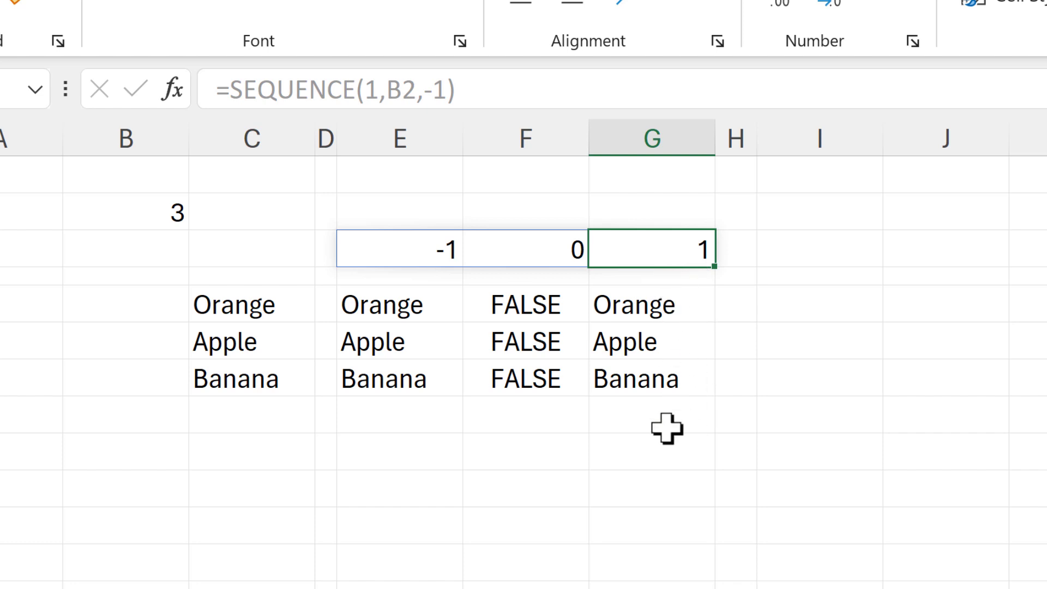
pyautogui.click(399, 248)
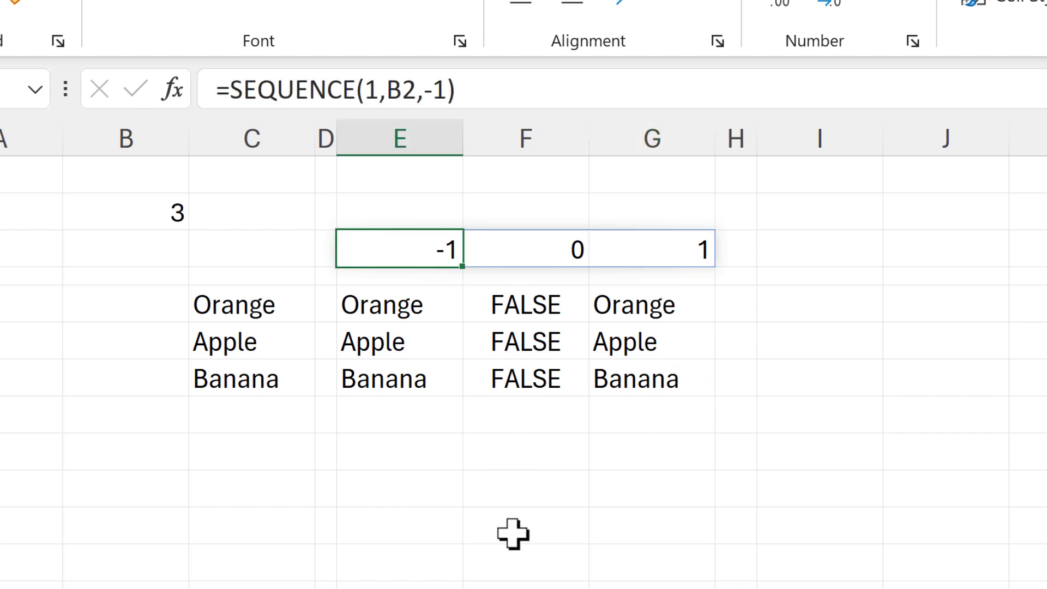
pyautogui.press('F2')
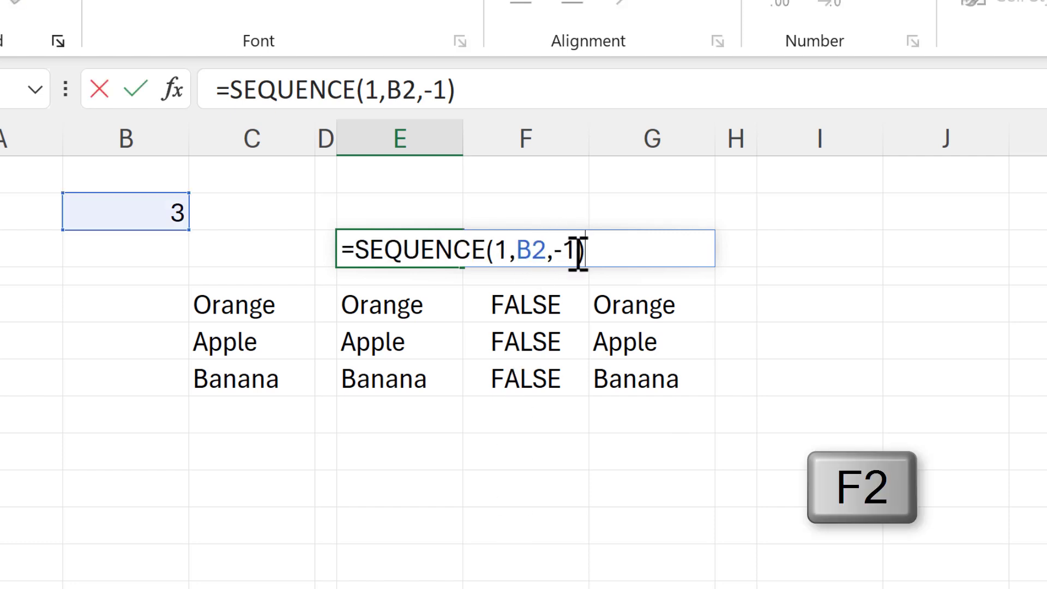
# Step: Edit E3 to =SEQUENCE(1,B2,,0) so it spills 1, 1, 1 under every fruit column
pyautogui.click(576, 249)
pyautogui.press('BackSpace')
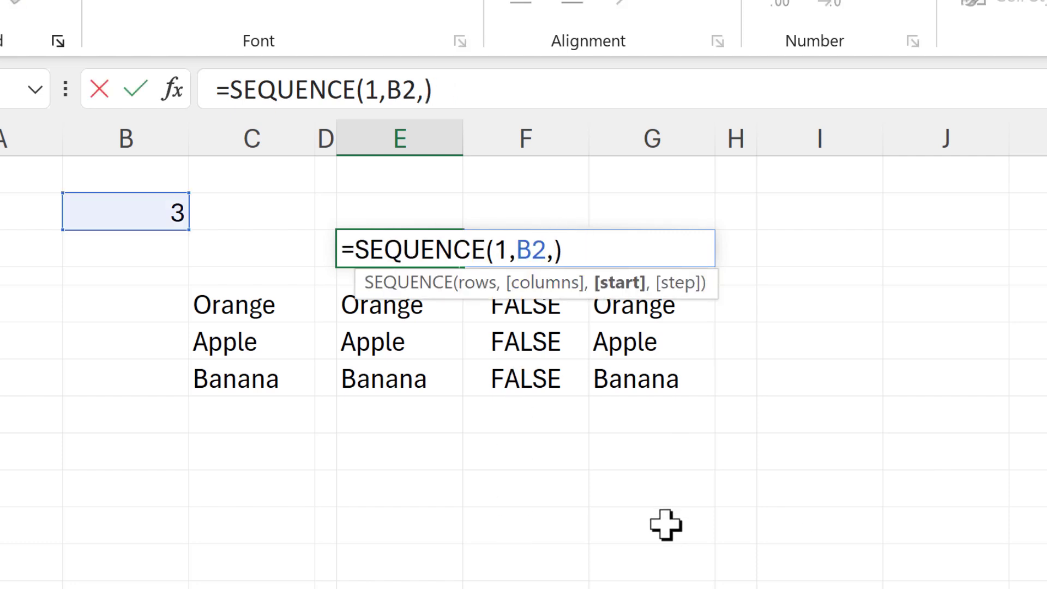
pyautogui.write(',')
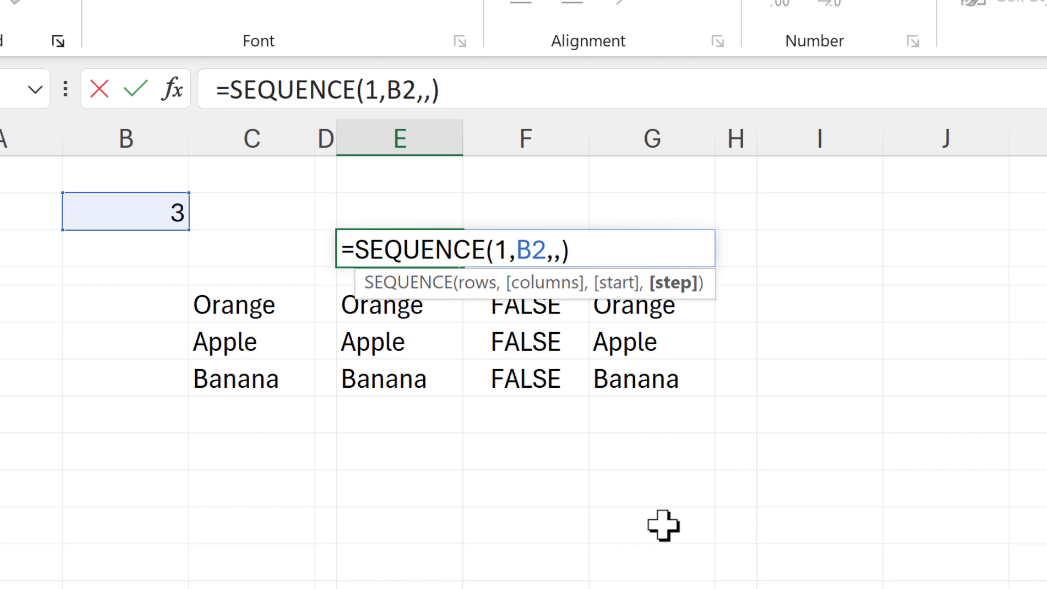
pyautogui.write('0')
pyautogui.press('Return')
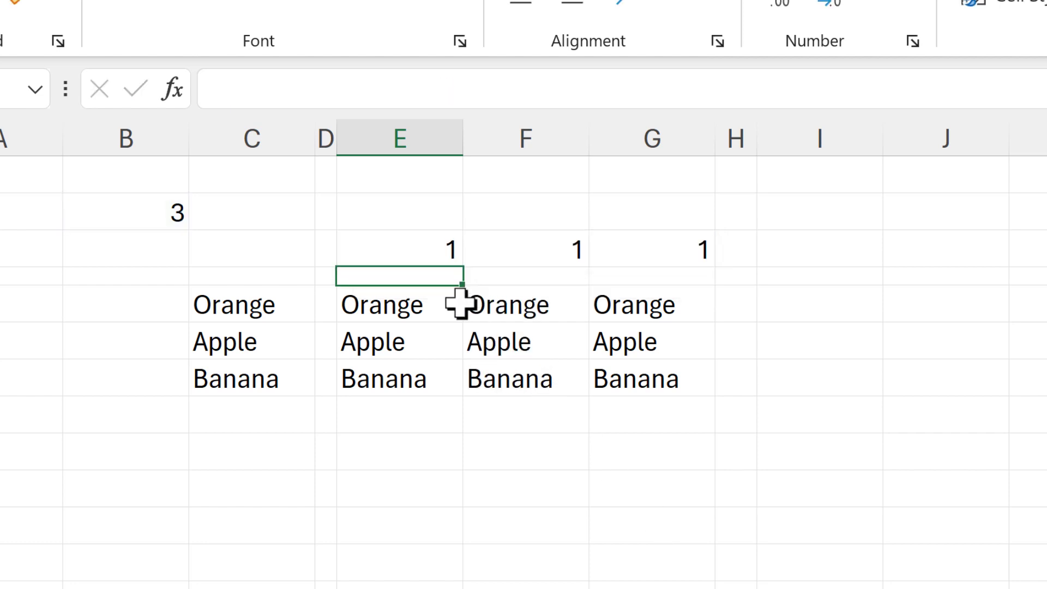
pyautogui.click(411, 248)
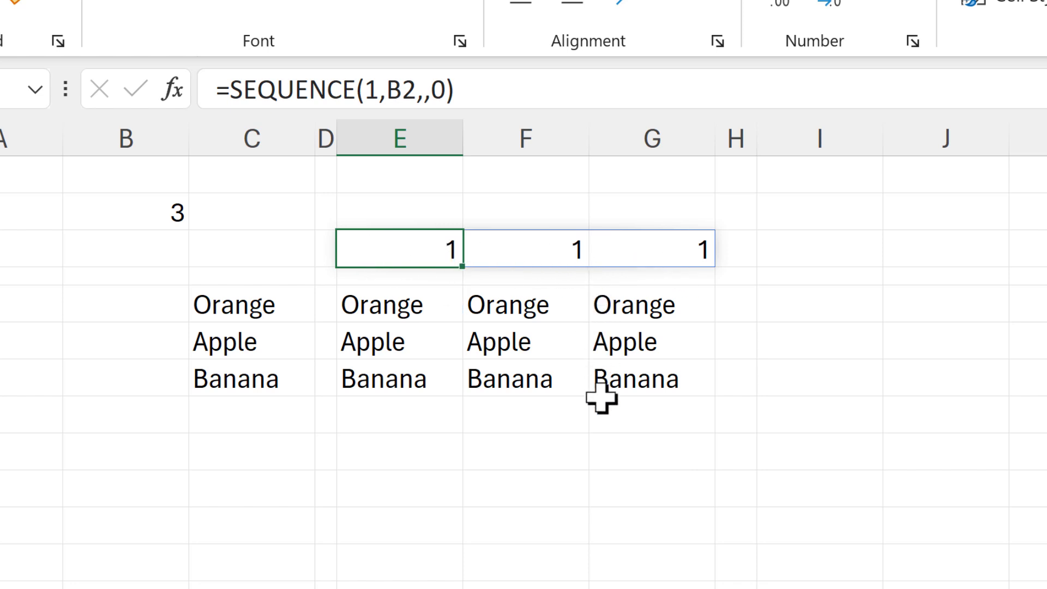
pyautogui.click(420, 303)
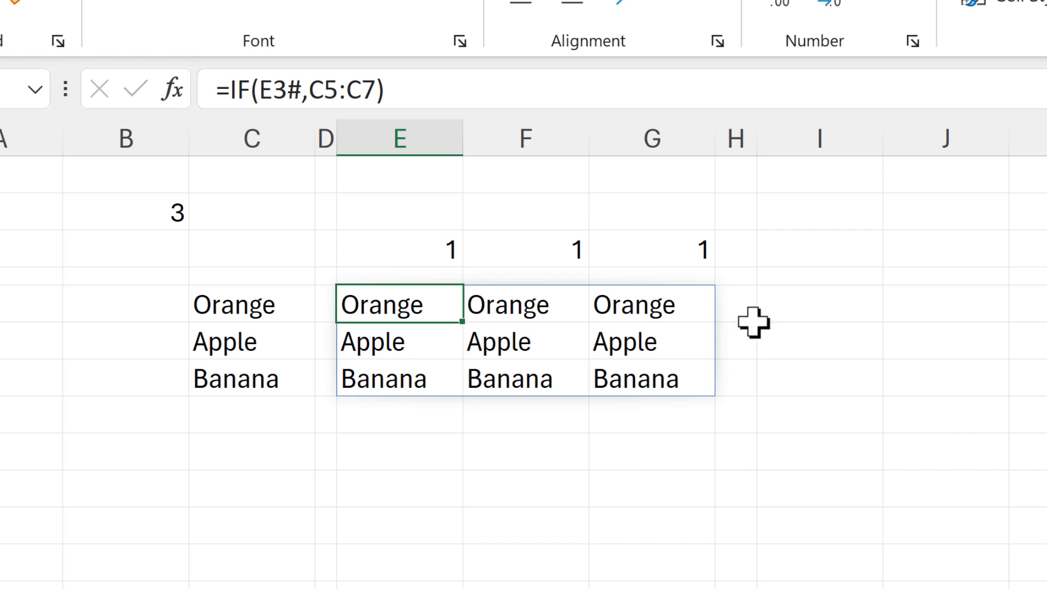
pyautogui.click(776, 305)
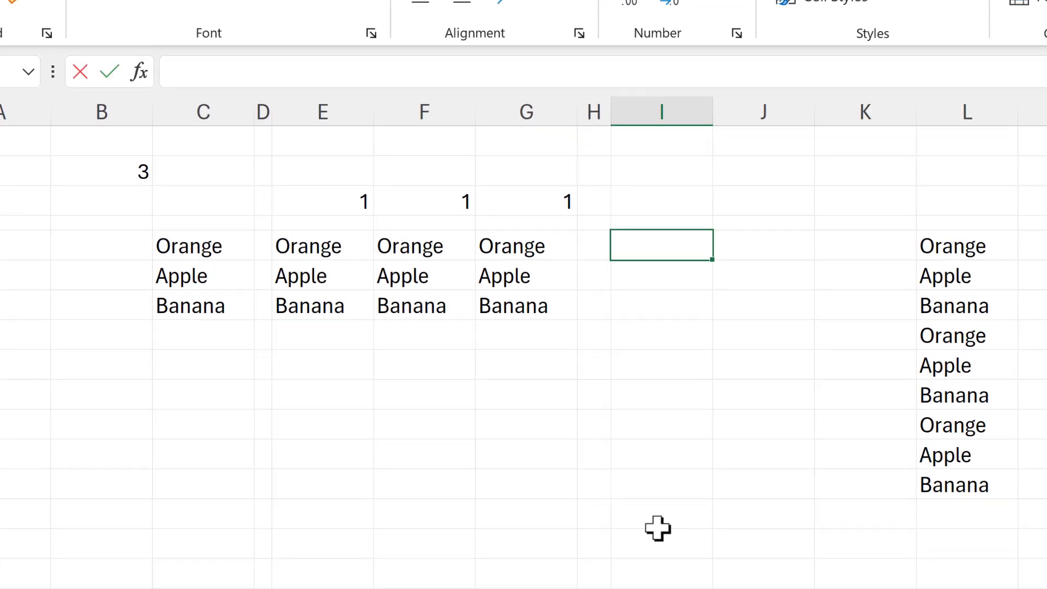
# Step: Enter =TOCOL(E5#,,1) in I5 to stack the E5:G7 fruit grid into one column
pyautogui.write('=tocol')
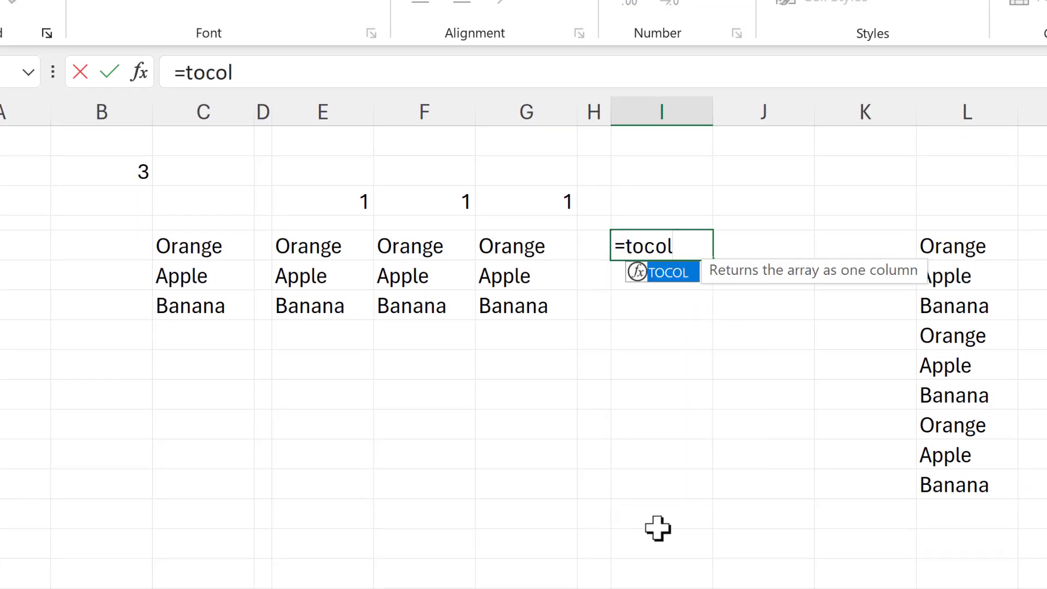
pyautogui.press('Tab')
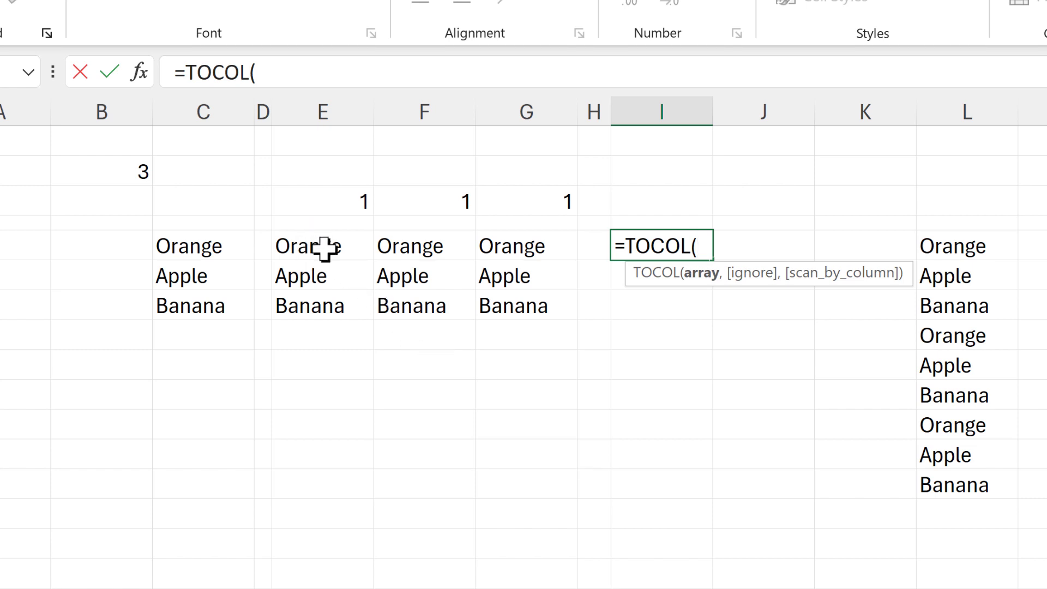
pyautogui.moveTo(325, 248); pyautogui.dragTo(498, 312)
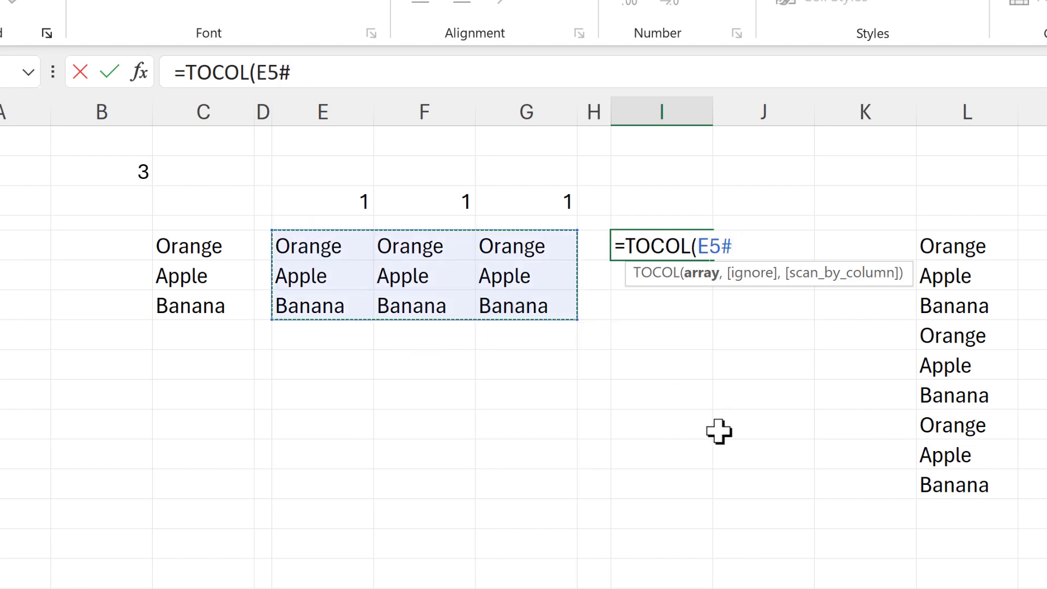
pyautogui.write(',,1')
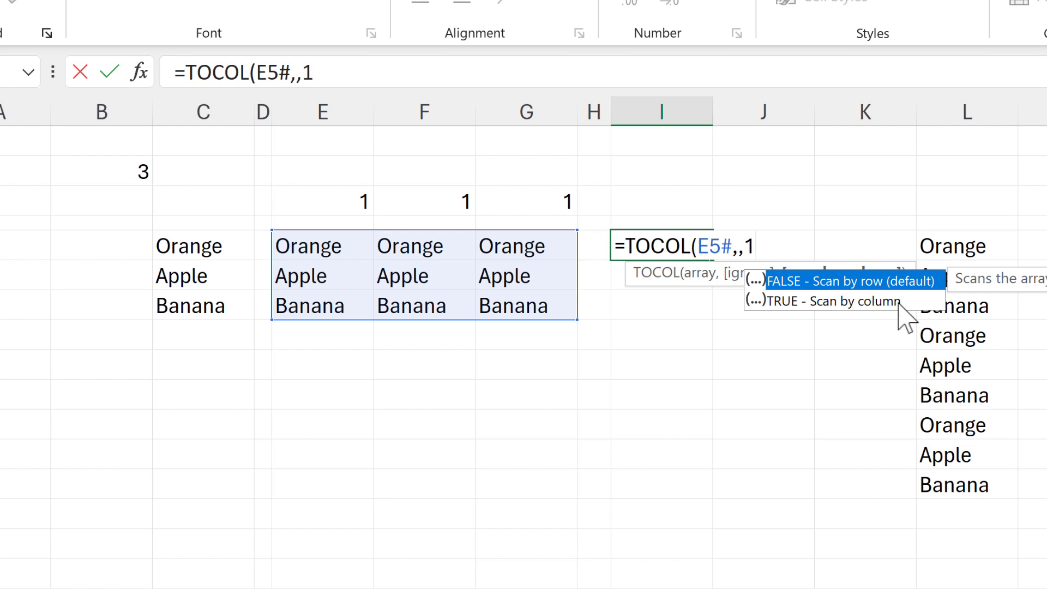
pyautogui.press('Return')
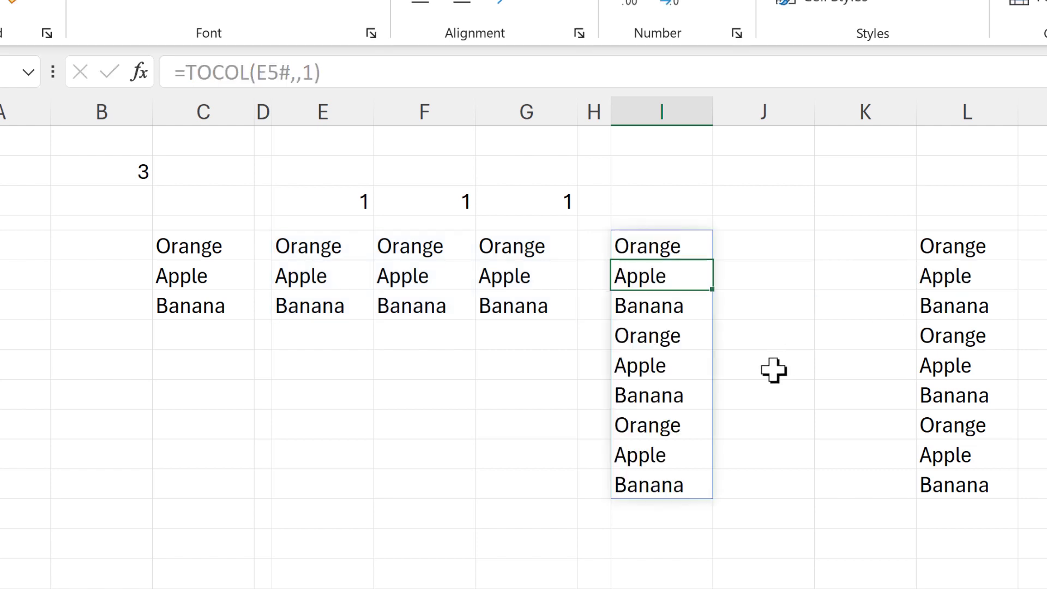
pyautogui.click(656, 250)
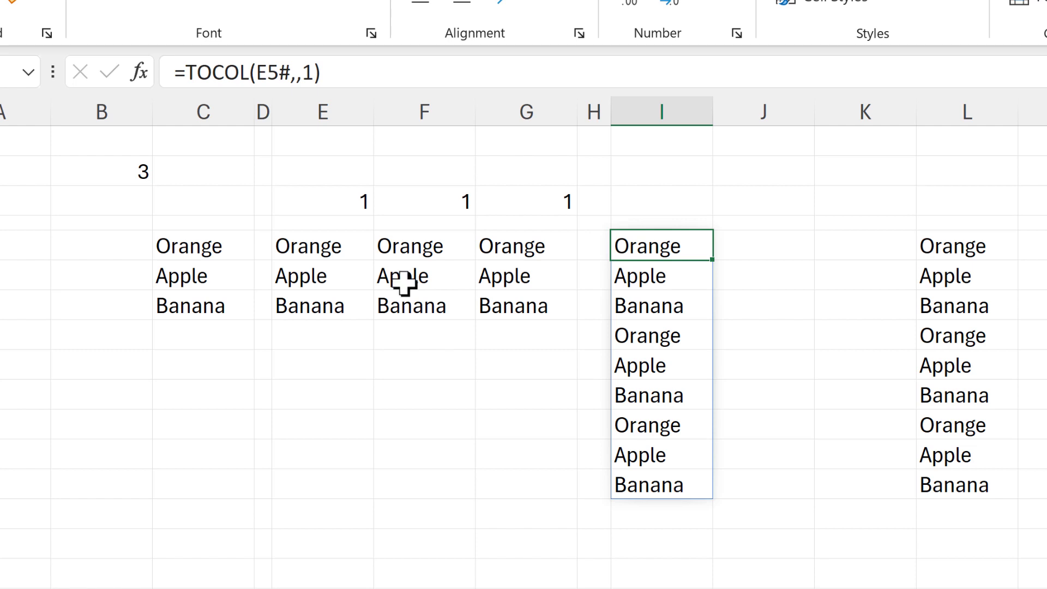
pyautogui.click(295, 248)
# Step: Replace E5# in the TOCOL formula with the IF expression copied from E5
pyautogui.moveTo(317, 75); pyautogui.dragTo(189, 60)
pyautogui.hotkey('ctrl', 'c')
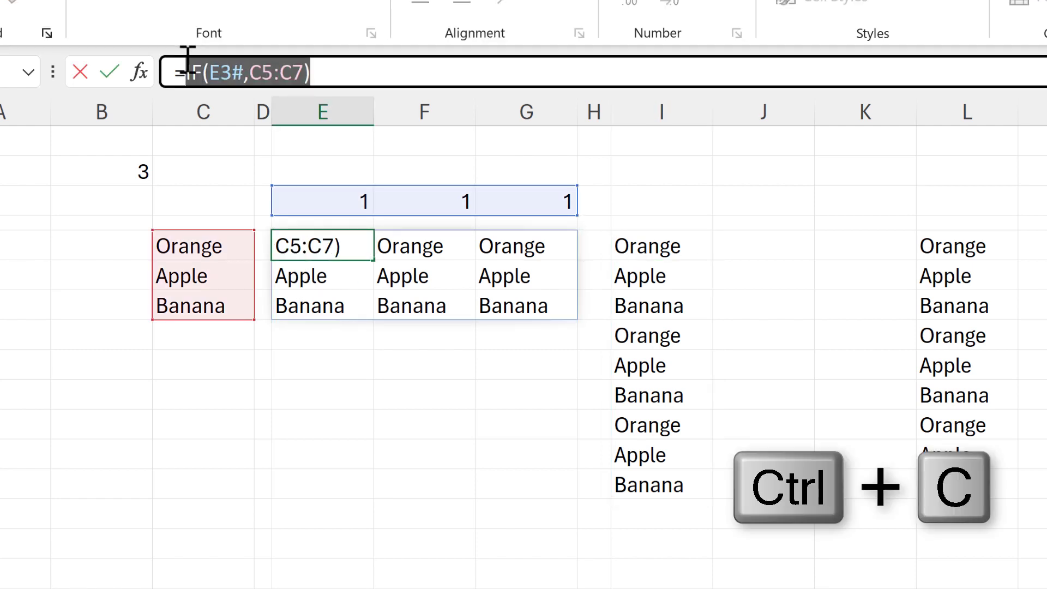
pyautogui.press('Escape')
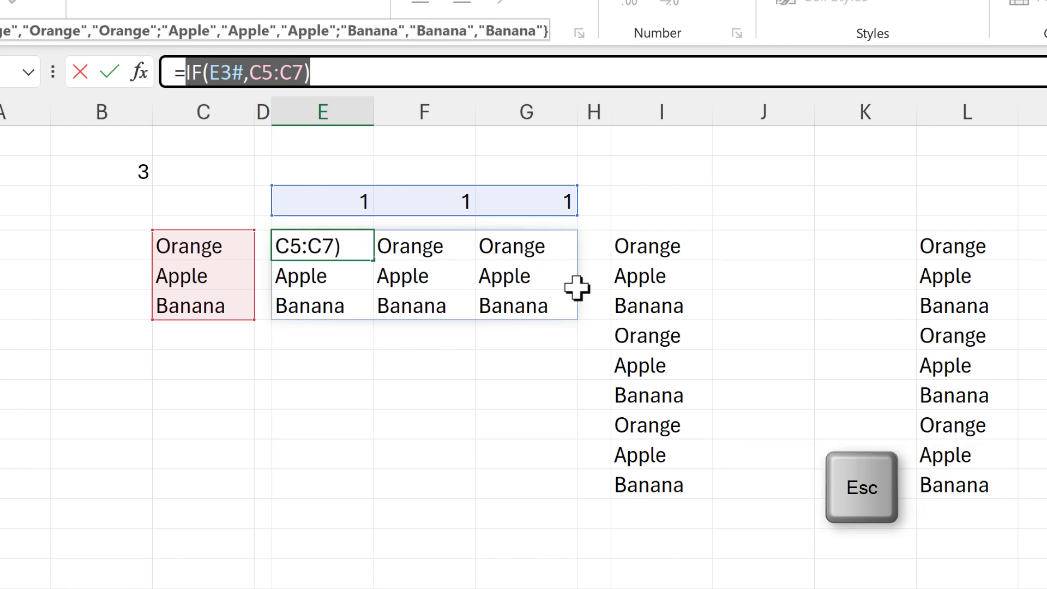
pyautogui.click(642, 245)
pyautogui.moveTo(254, 77); pyautogui.dragTo(293, 77)
pyautogui.hotkey('ctrl', 'v')
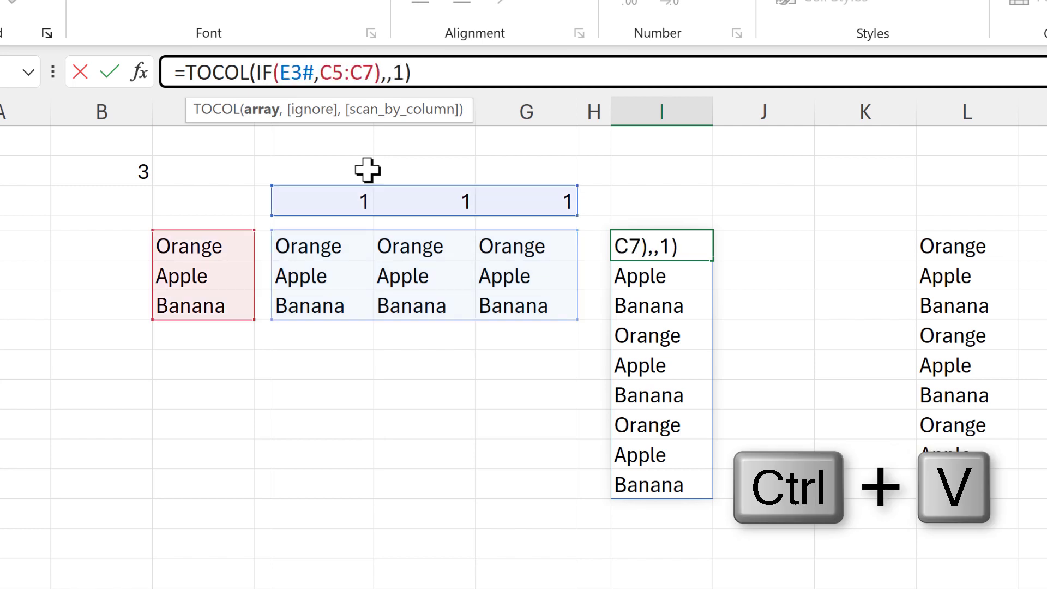
pyautogui.press('Return')
# Step: Replace E3# with the SEQUENCE(1,B2,,0) expression copied from E3, giving one self-contained formula
pyautogui.click(310, 196)
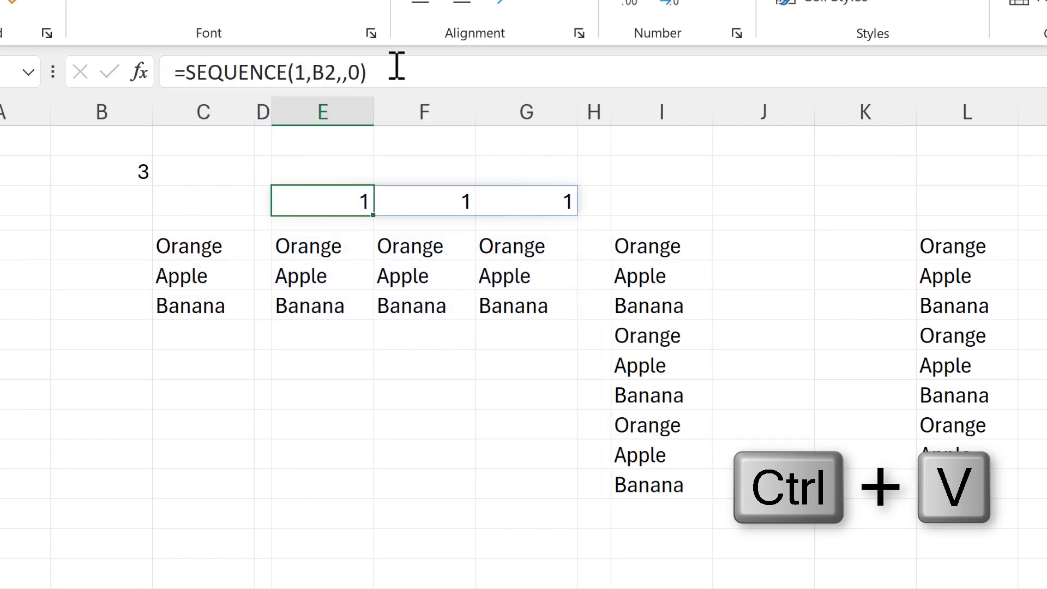
pyautogui.moveTo(397, 68); pyautogui.dragTo(183, 50)
pyautogui.hotkey('ctrl', 'c')
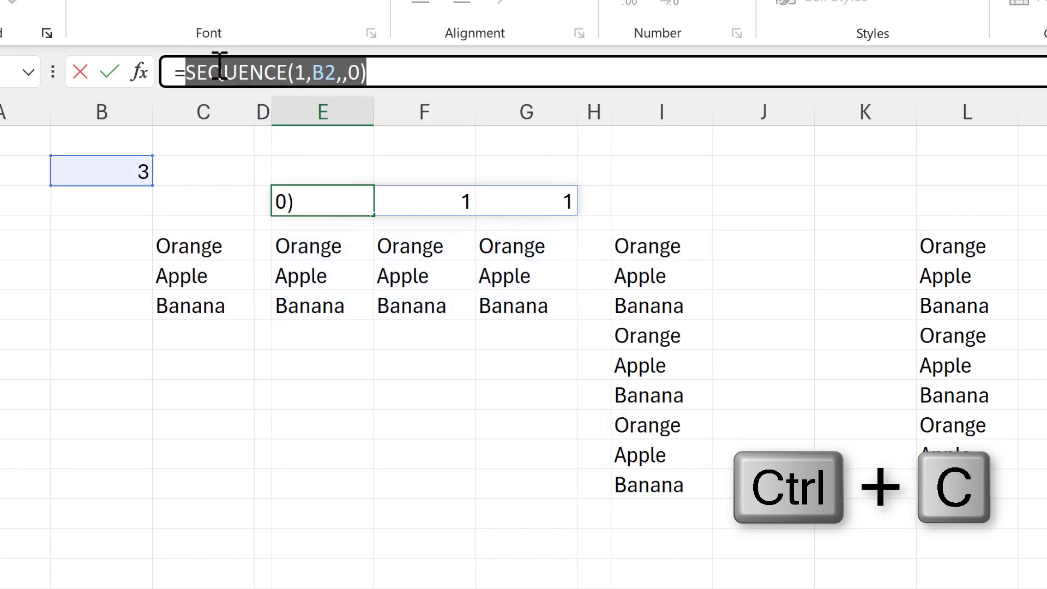
pyautogui.press('Escape')
pyautogui.click(656, 236)
pyautogui.click(331, 72)
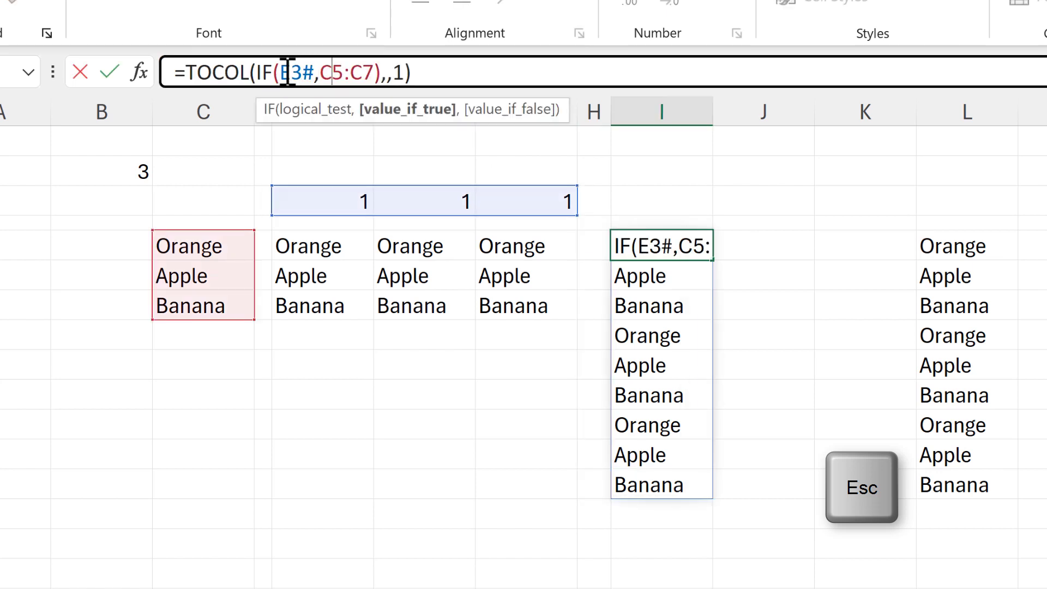
pyautogui.moveTo(288, 71); pyautogui.dragTo(310, 68)
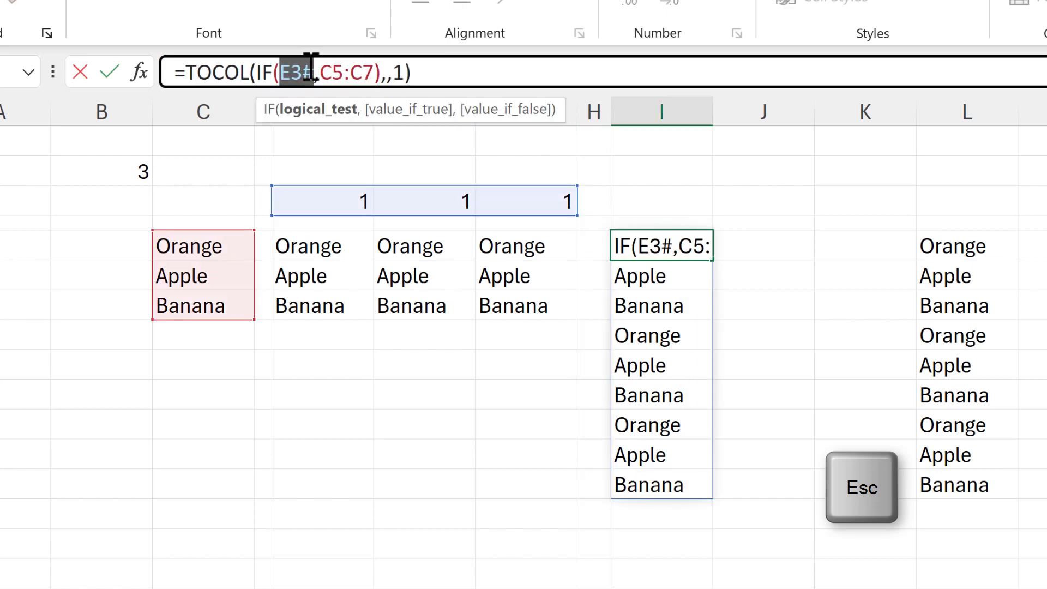
pyautogui.hotkey('ctrl', 'v')
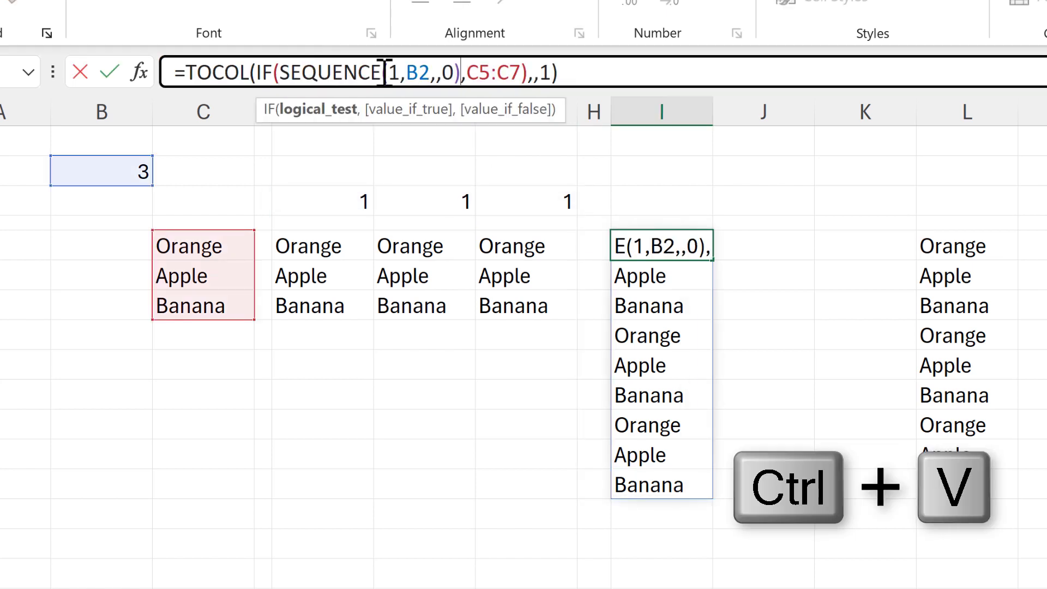
pyautogui.click(609, 76)
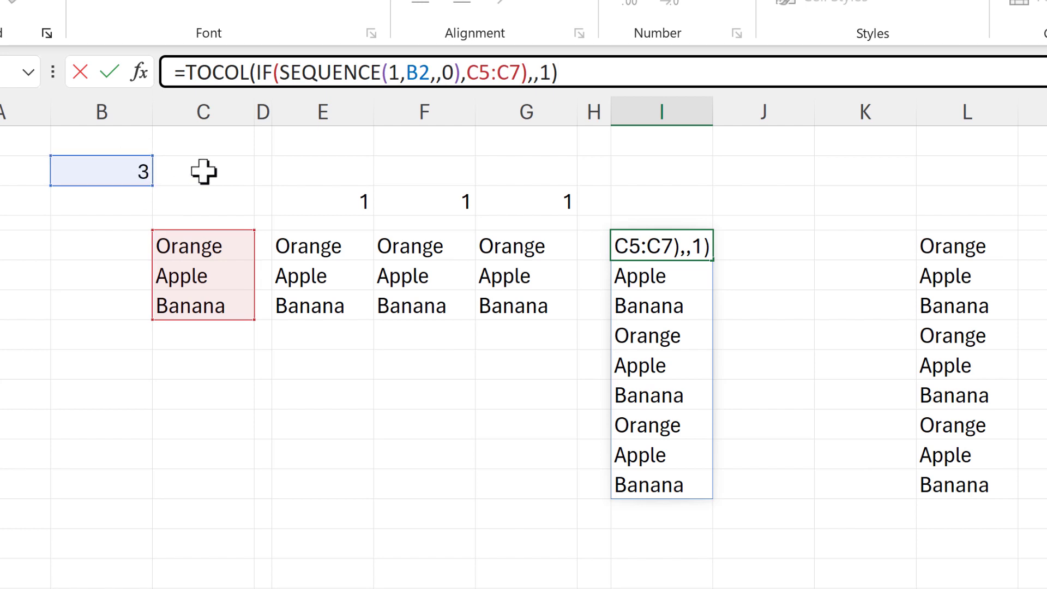
pyautogui.press('Return')
# Step: Move the alternative fruit list from L5 to J5, beside column I
pyautogui.click(674, 244)
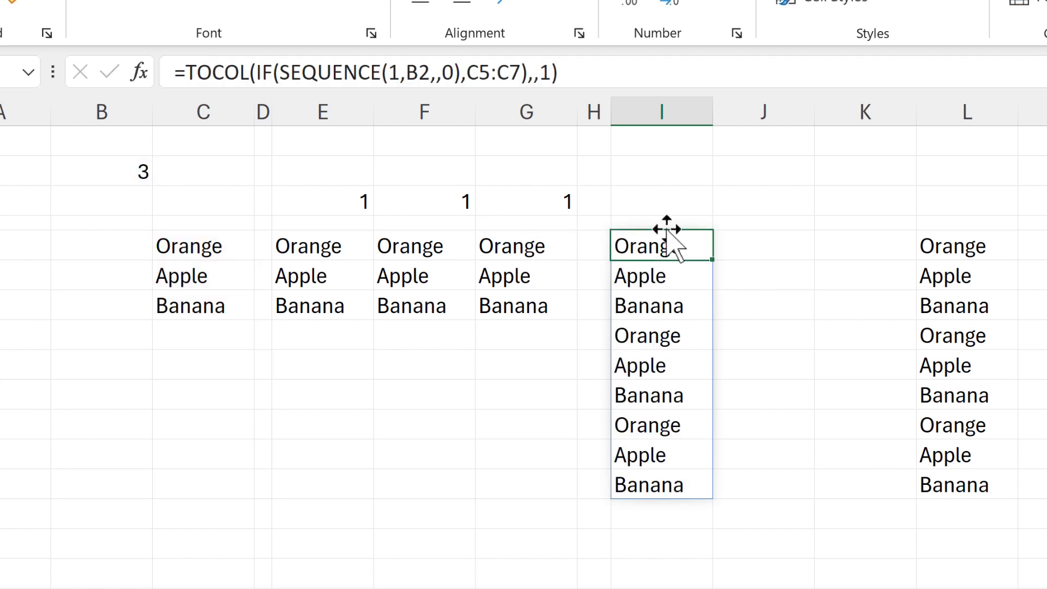
pyautogui.click(966, 235)
pyautogui.moveTo(967, 235); pyautogui.dragTo(783, 257)
# Step: Display the I5 and J5 formulas as text above the lists using =FORMULATEXT(I5) and =FORMULATEXT(J5)
pyautogui.press('Left')
pyautogui.press('Up')
pyautogui.press('Up')
pyautogui.press('Up')
pyautogui.write('=fo')
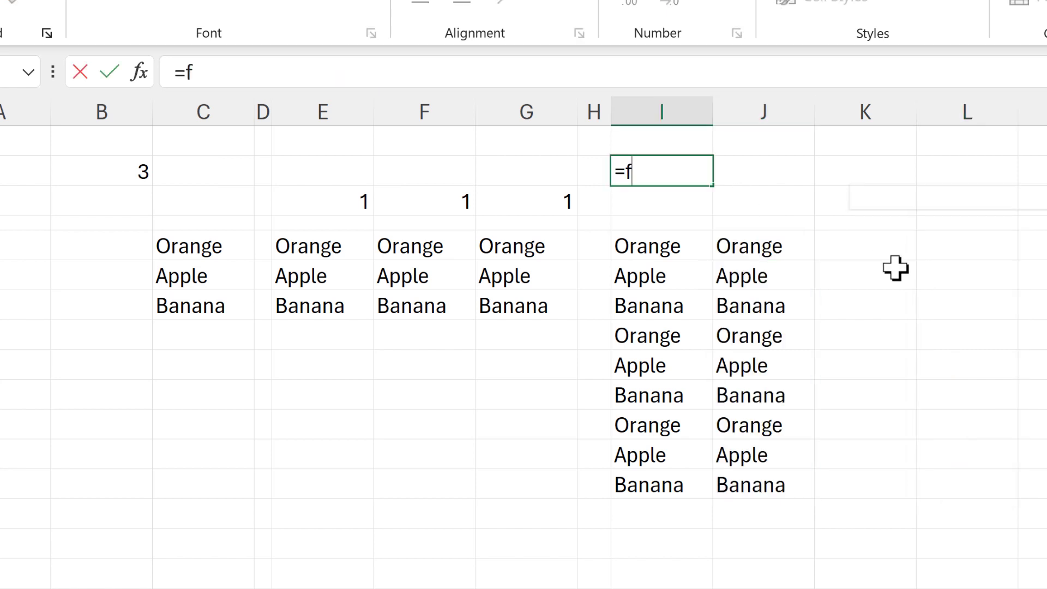
pyautogui.doubleClick(682, 298)
pyautogui.click(660, 246)
pyautogui.press('Return')
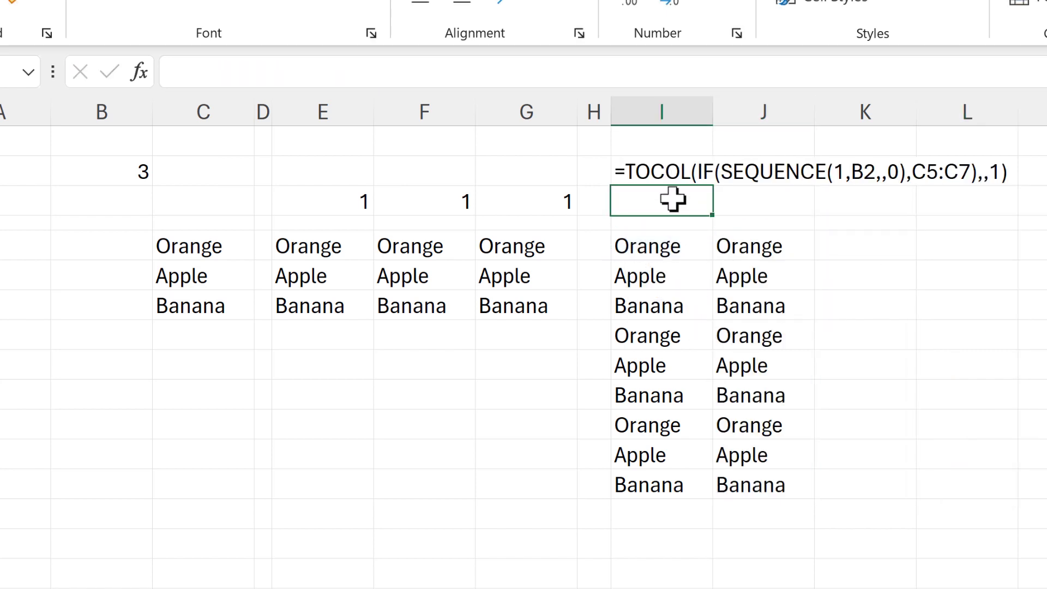
pyautogui.write('=fo')
pyautogui.doubleClick(731, 328)
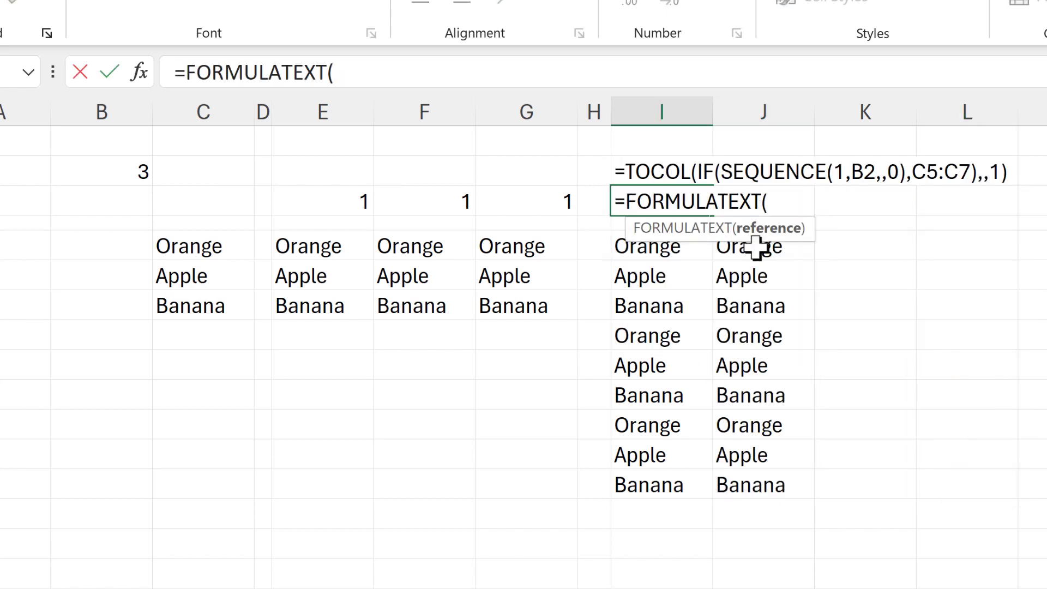
pyautogui.click(743, 246)
pyautogui.press('Return')
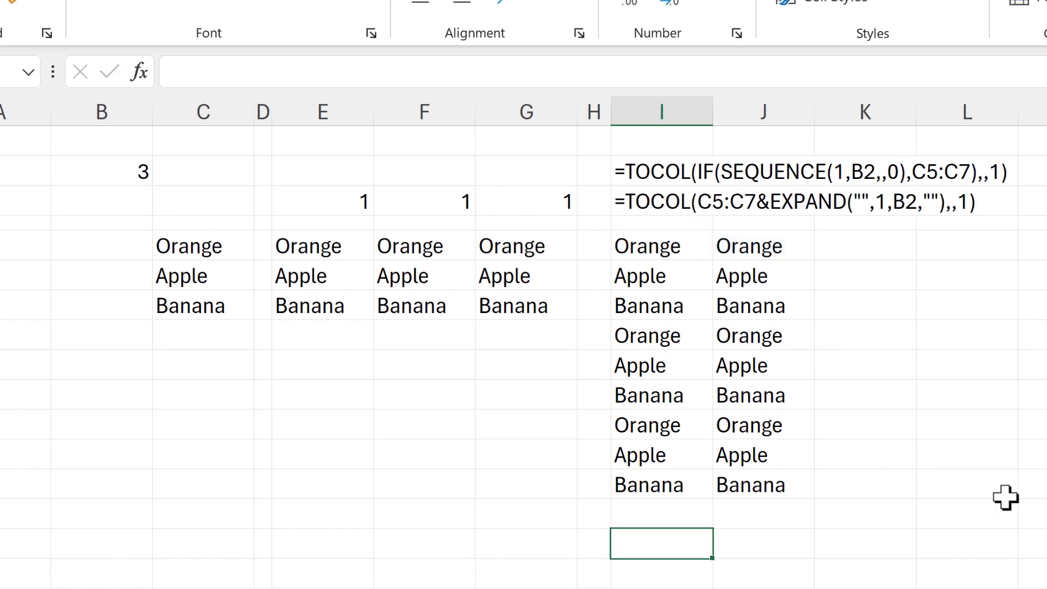